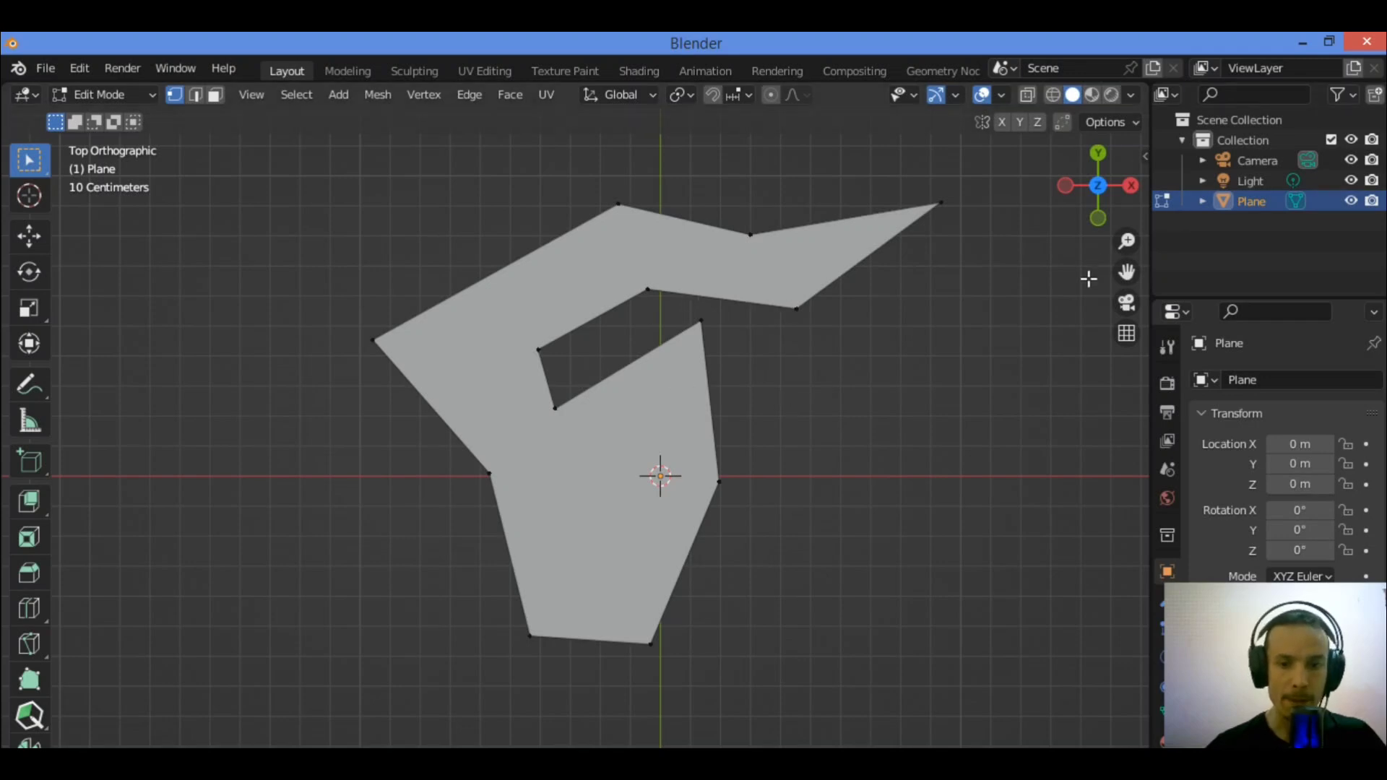
Step: Run Delta Quad on the plane's n-gon mesh
left_click_drag(1116, 272, 1079, 276)
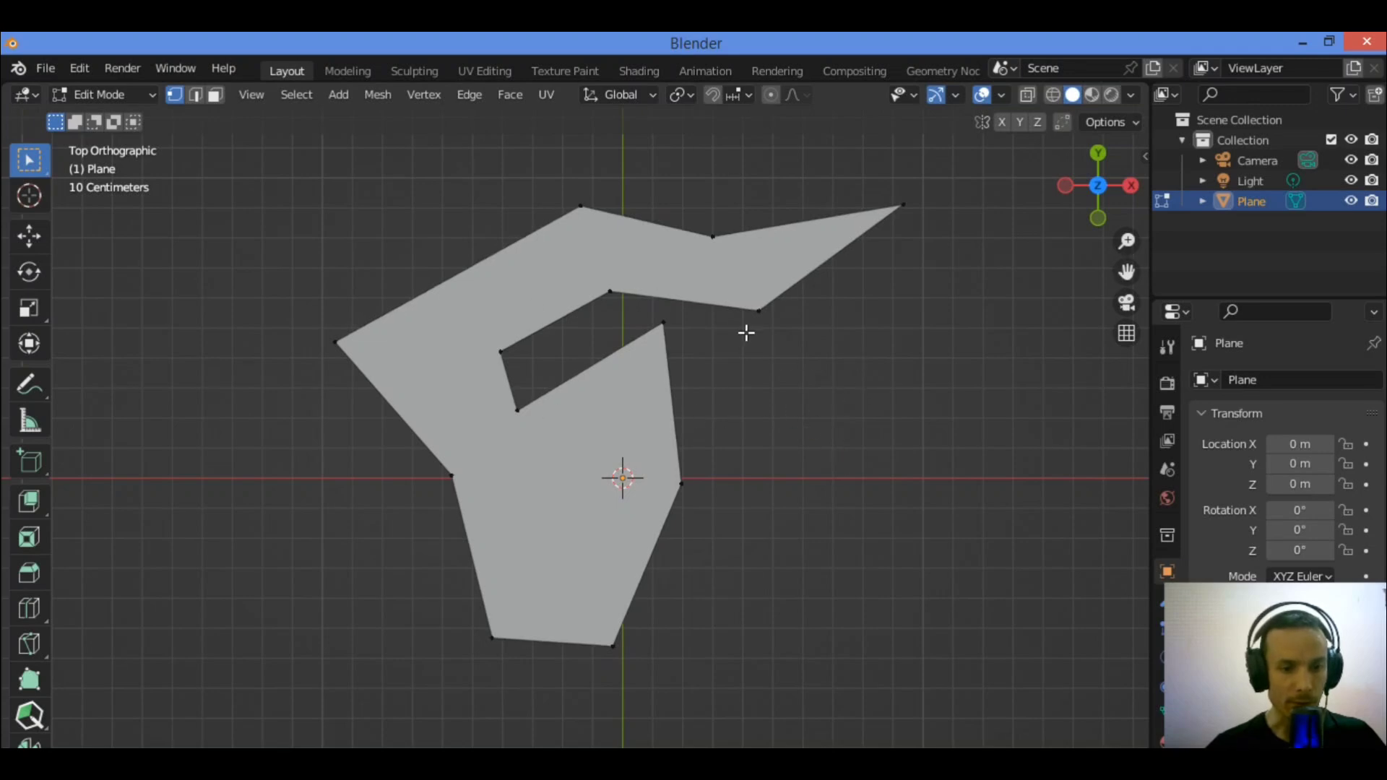
key("a")
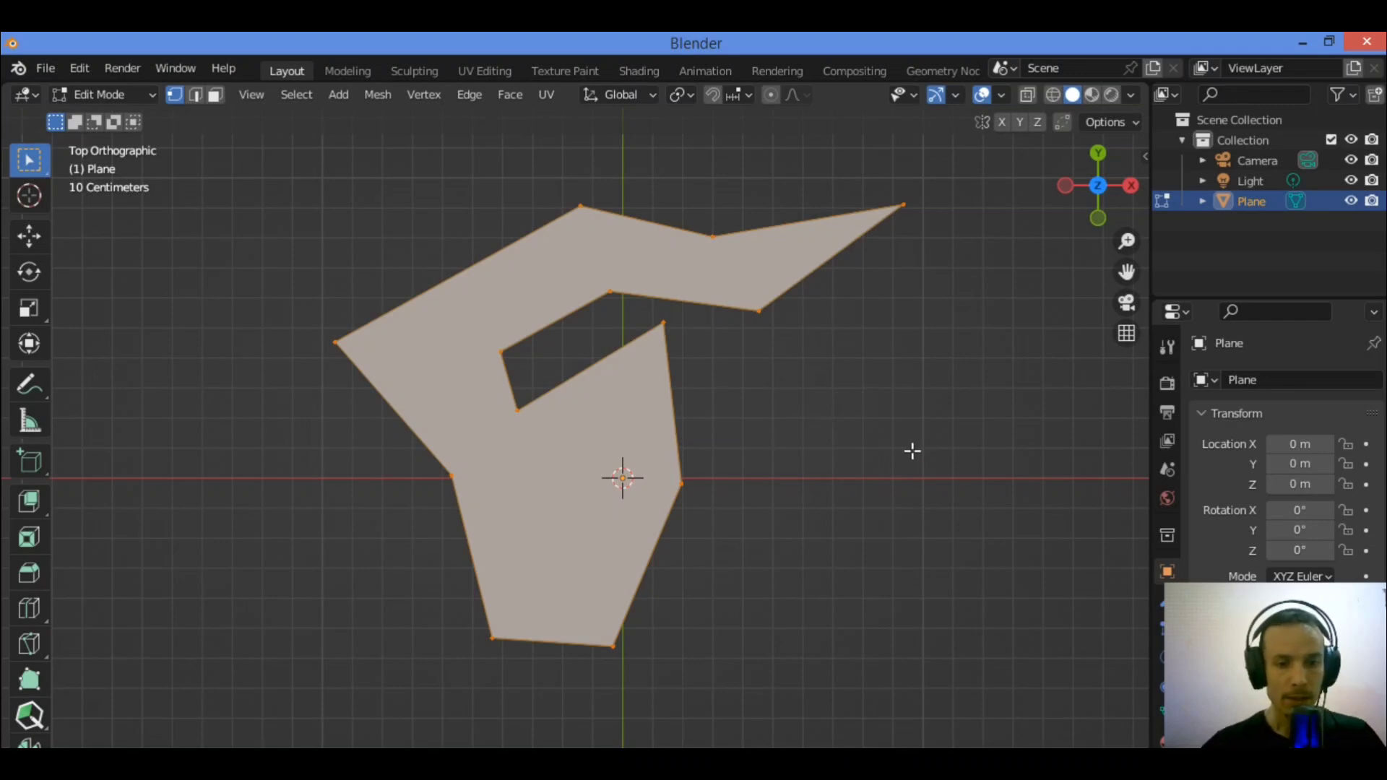
key("alt+a")
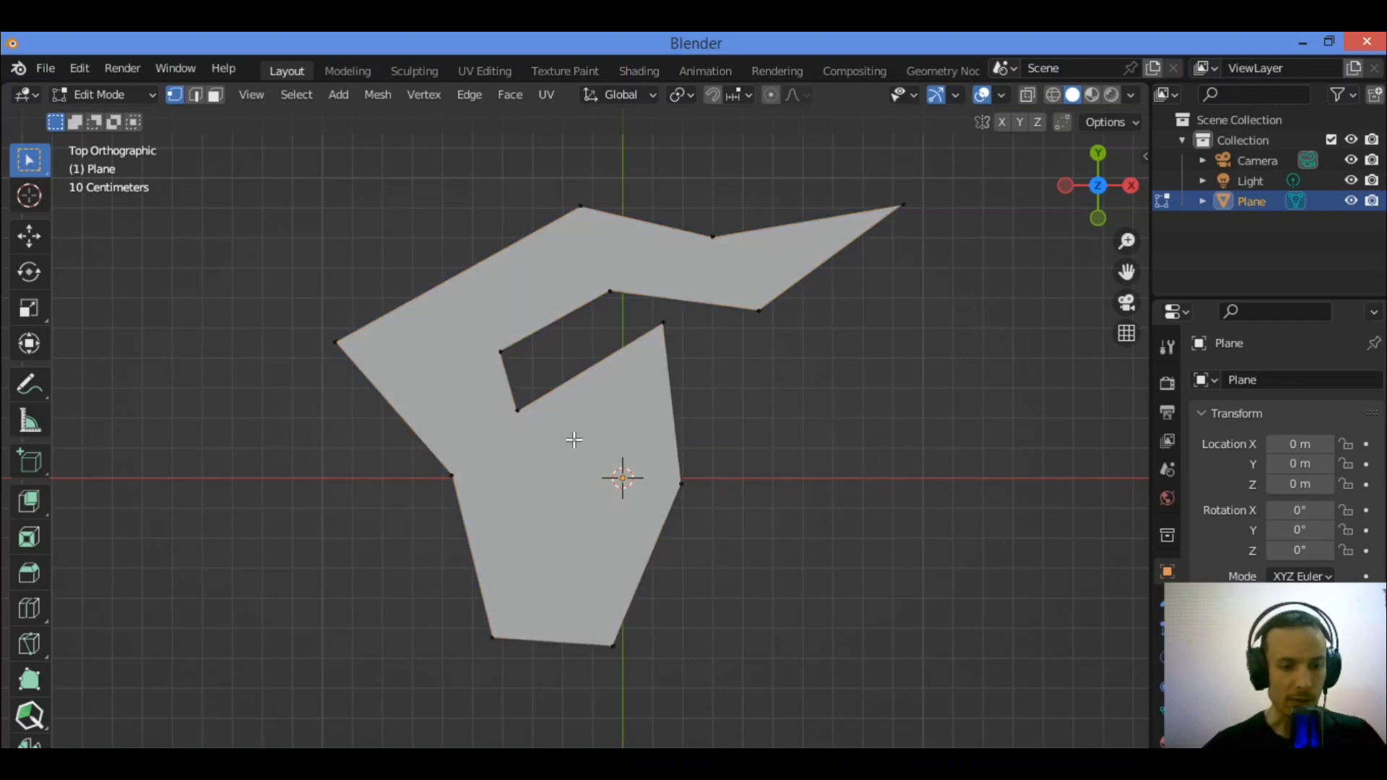
right_click(466, 399)
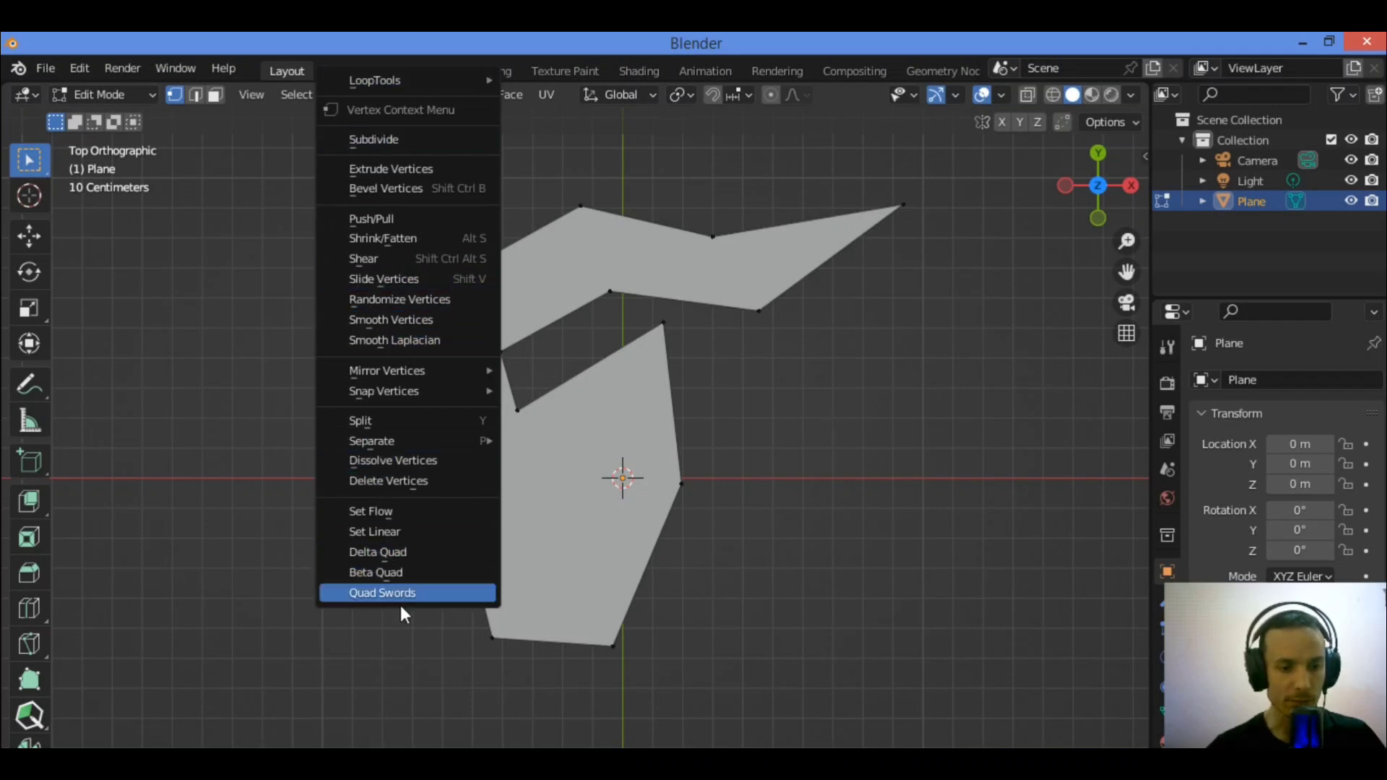
left_click(427, 548)
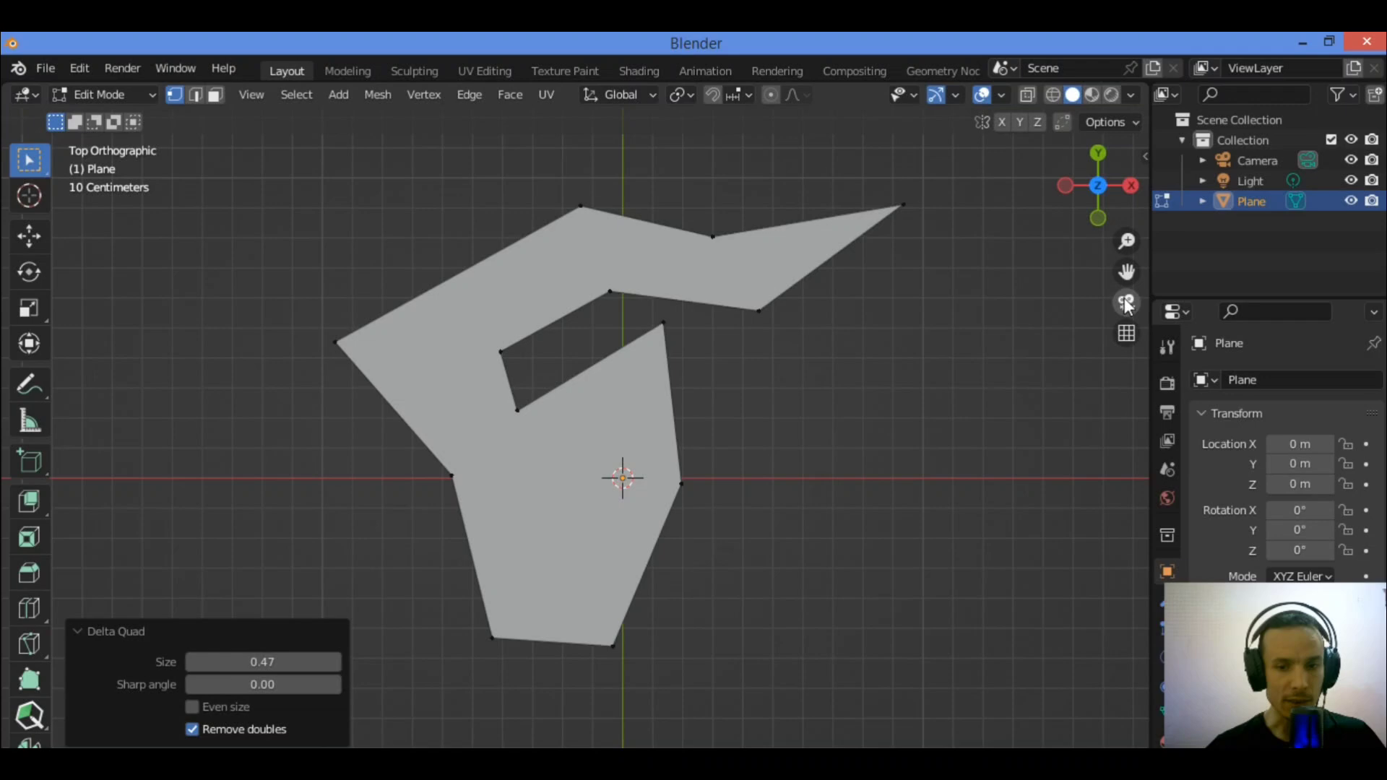
Step: Set the Delta Quad size to 0.87 and the sharp angle to 3.55
left_click_drag(1127, 271, 826, 386)
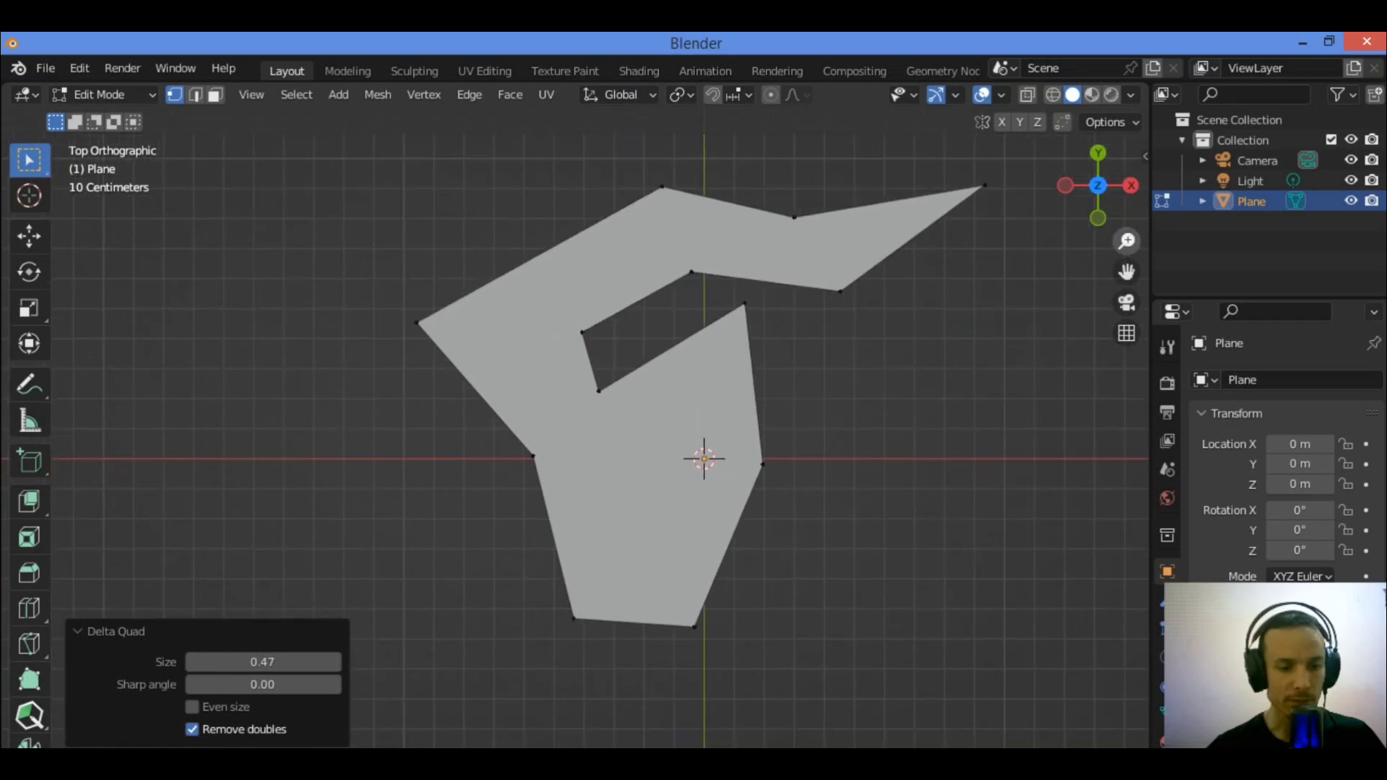
scroll(827, 386, "up", 1)
left_click_drag(246, 684, 248, 682)
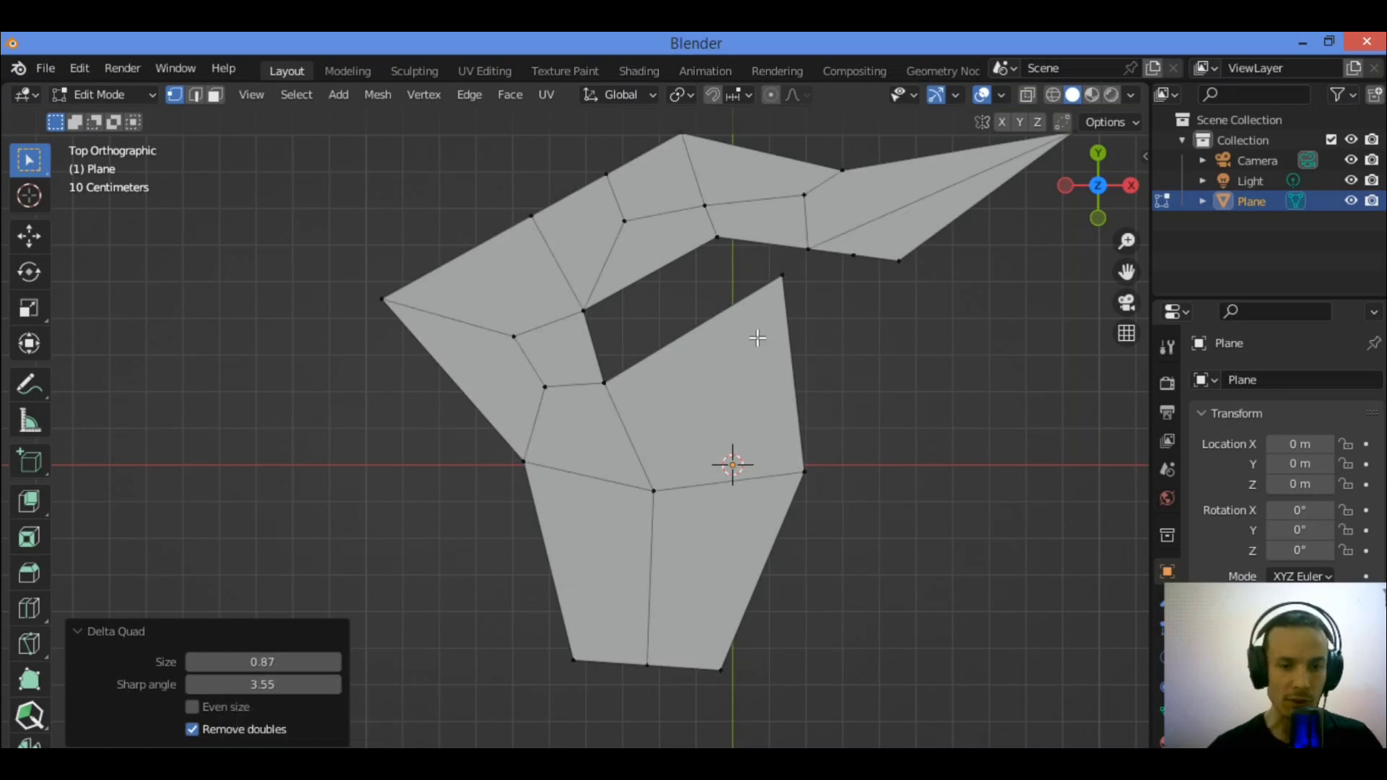
mouse_move(1127, 271)
left_mouse_down()
mouse_move(1076, 264)
mouse_move(1119, 264)
left_mouse_up()
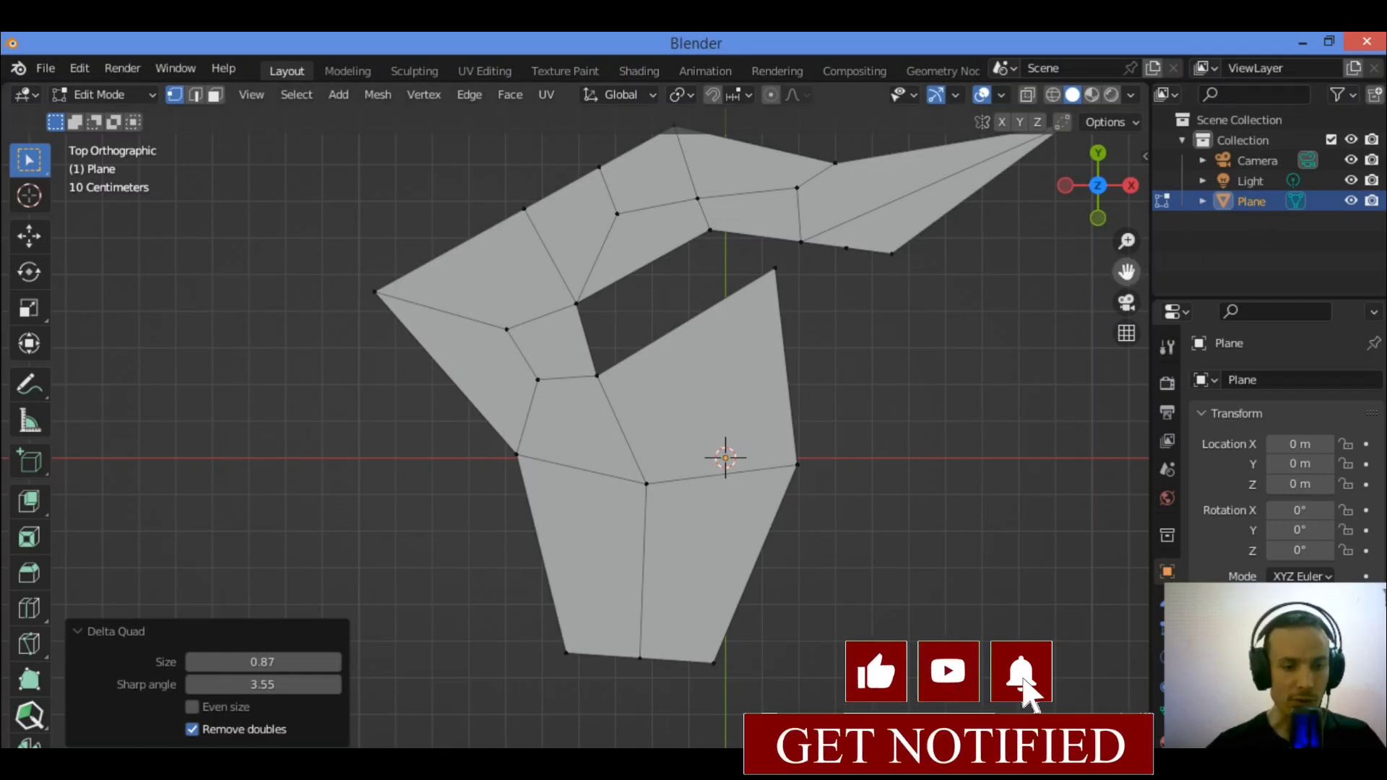
left_click_drag(1107, 273, 1132, 263)
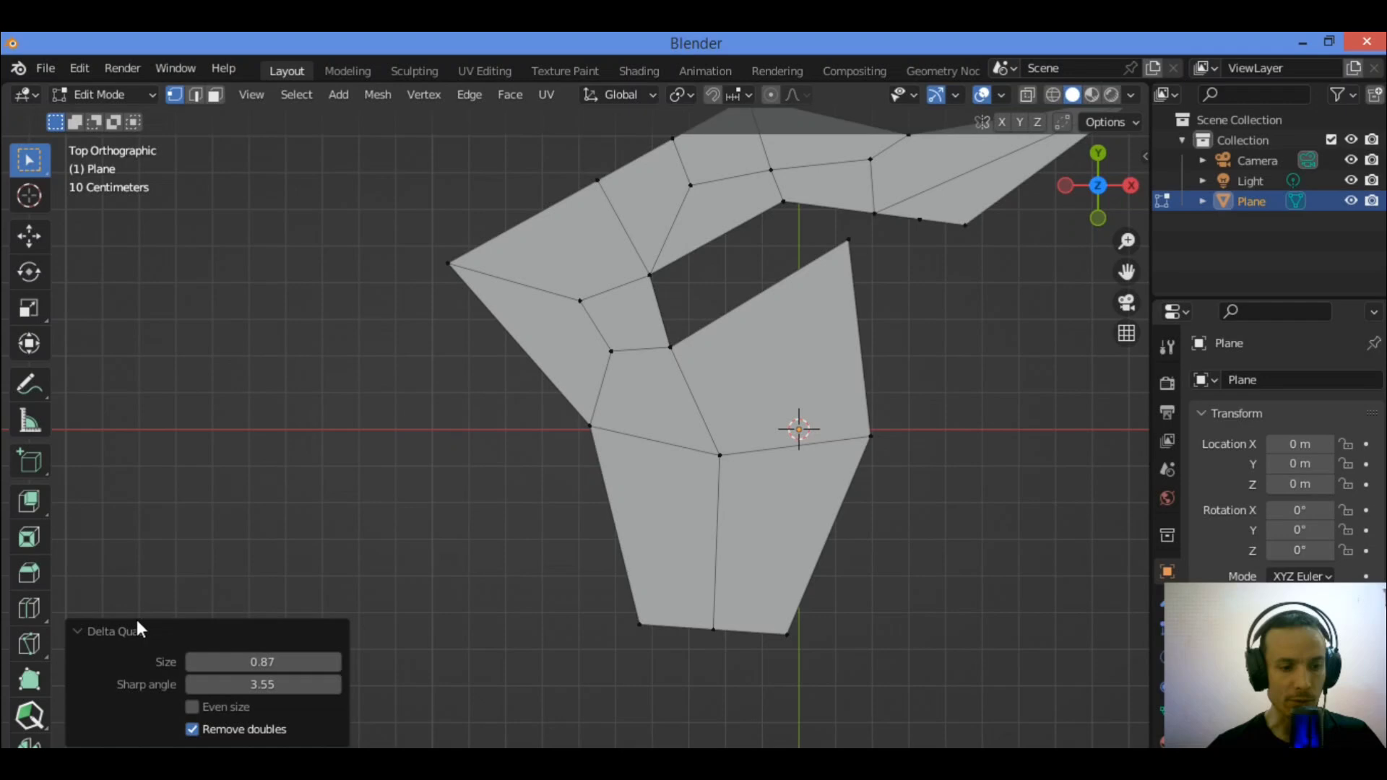
left_click(122, 633)
left_click(145, 733)
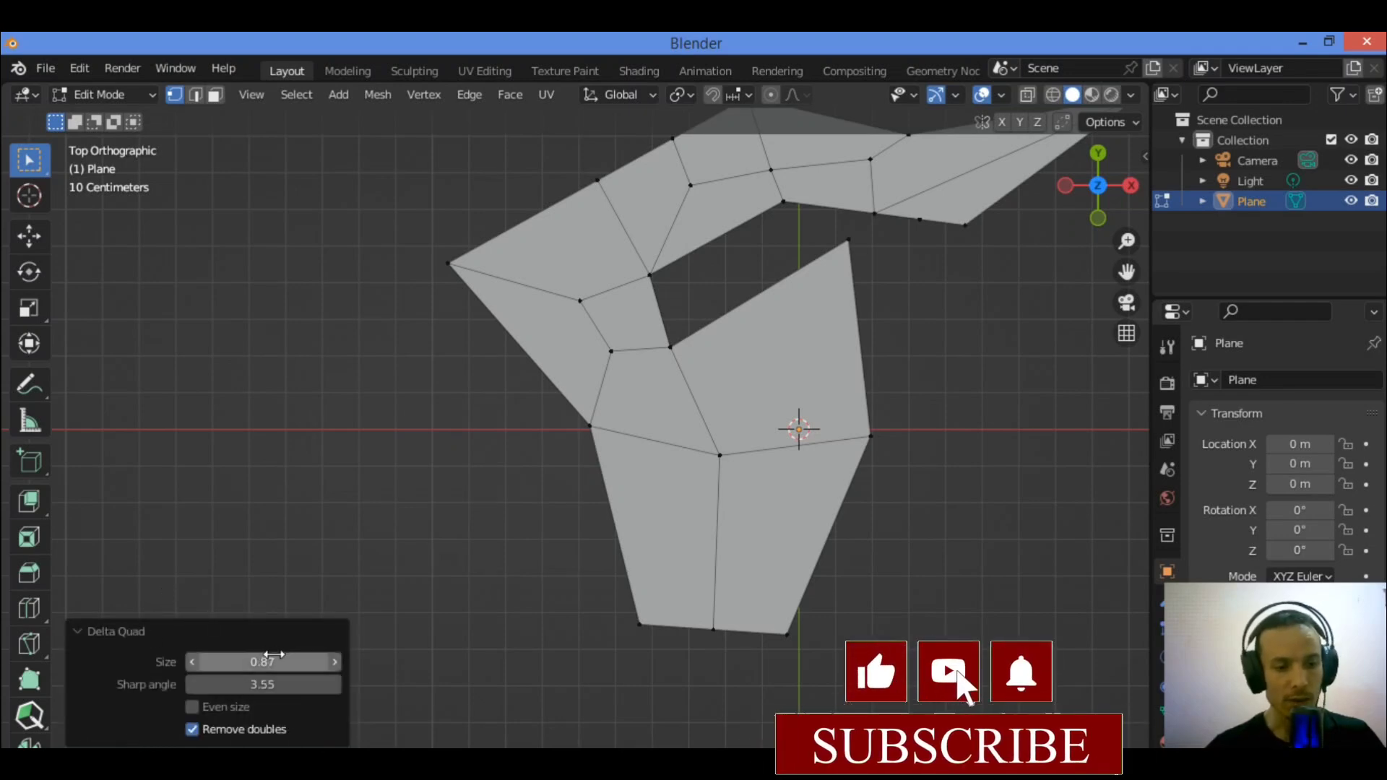
left_click(82, 70)
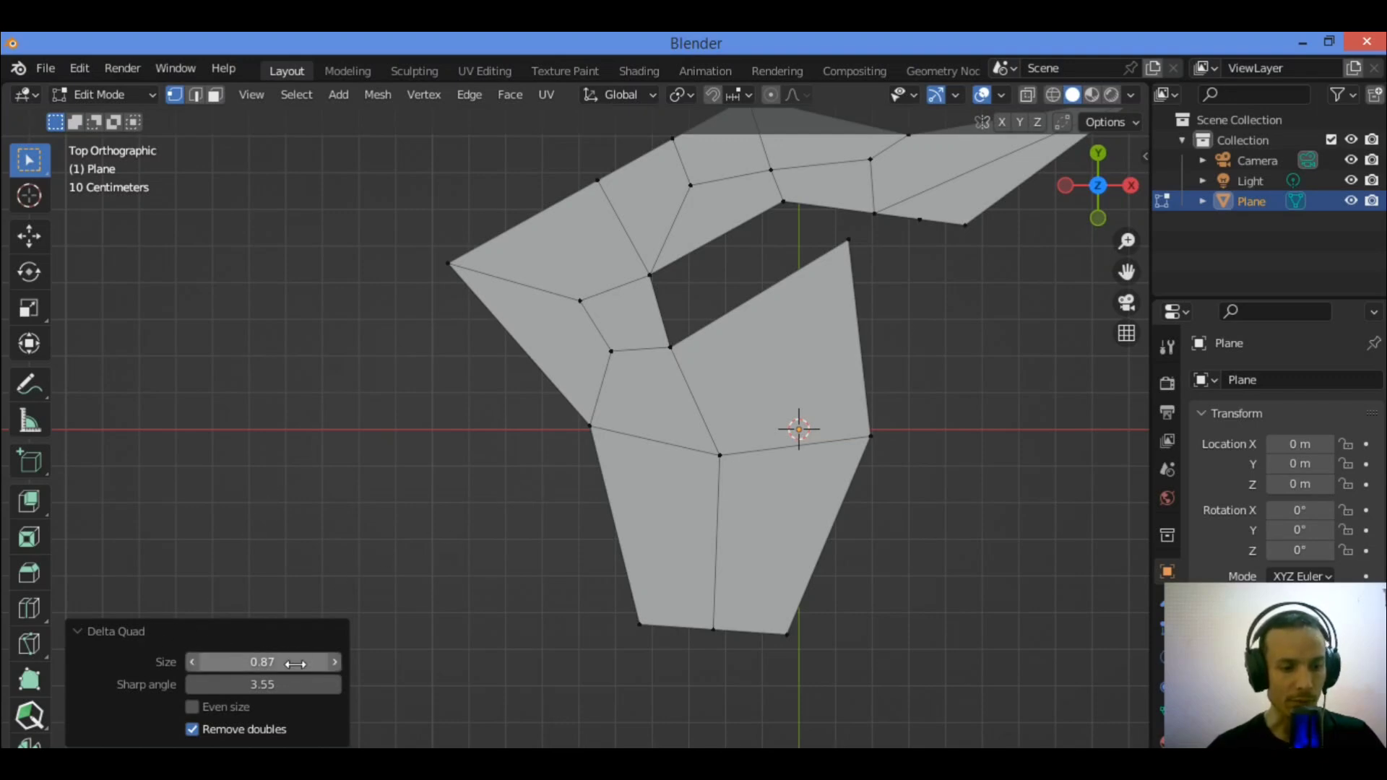
Step: Set the Delta Quad size to 0.70
left_click(192, 661)
left_click(275, 662)
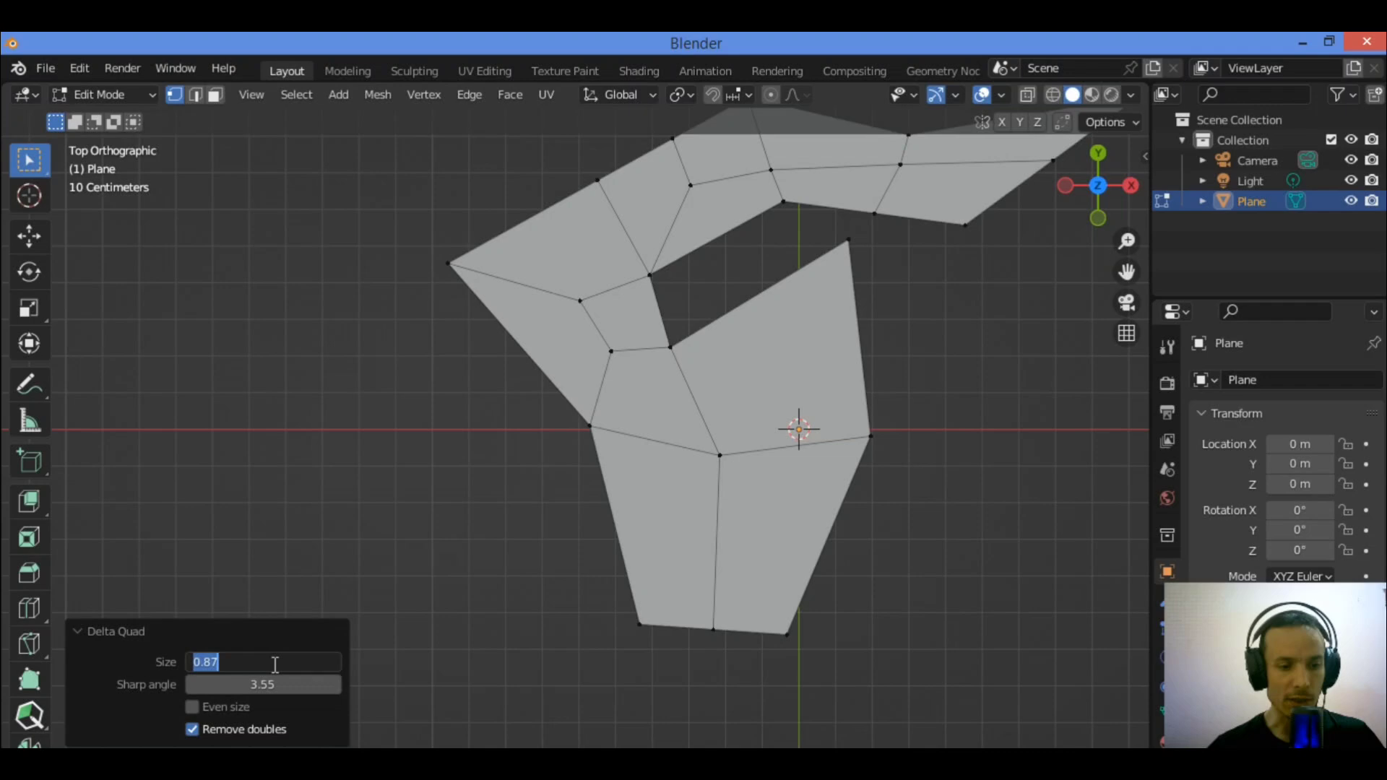
type("0")
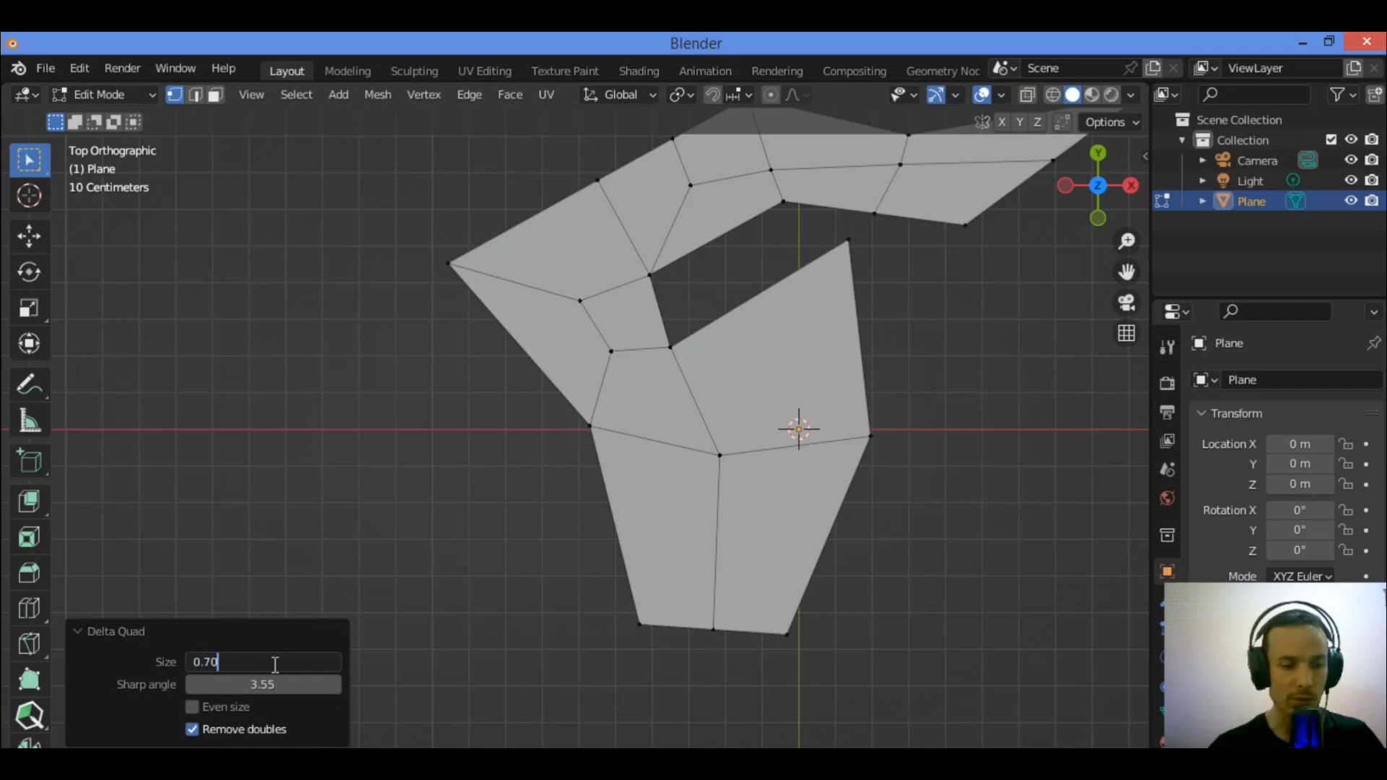
key("Return")
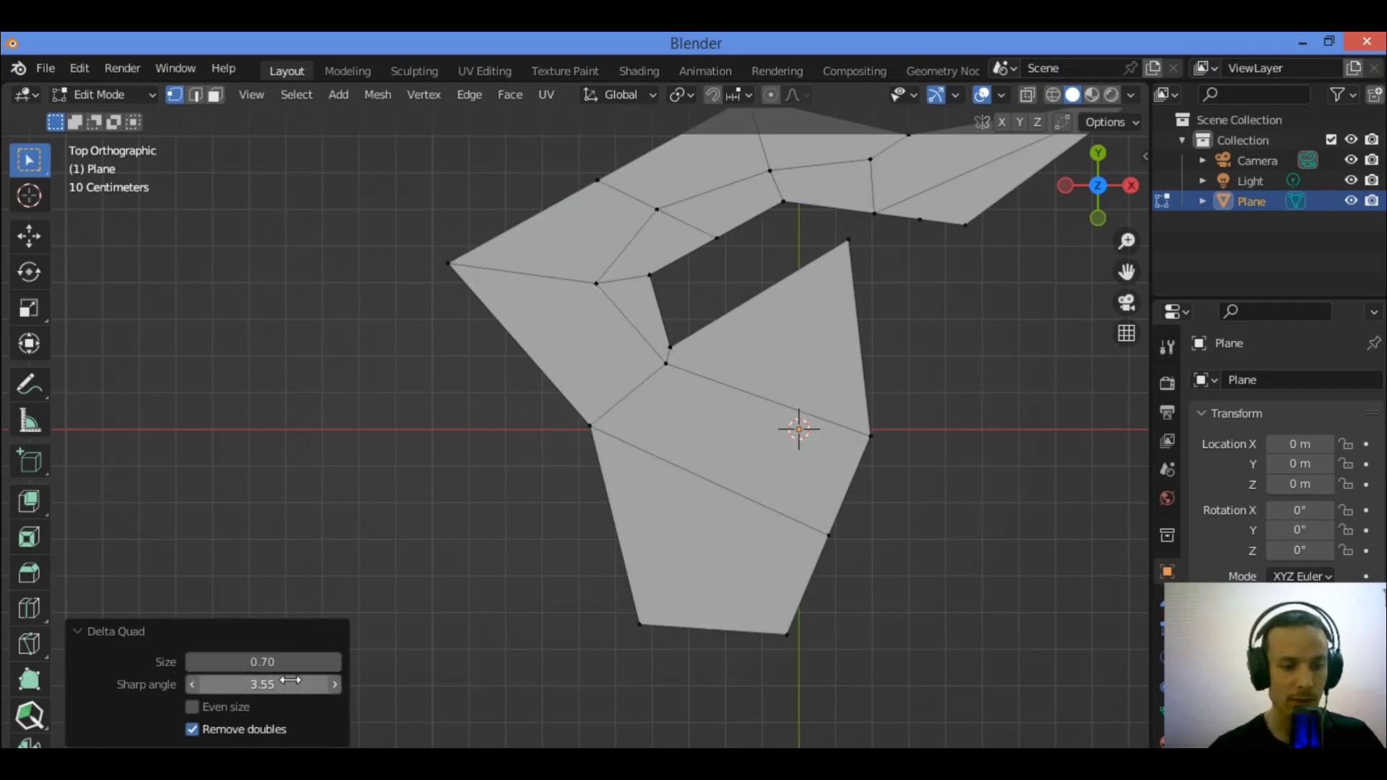
Step: Set the Delta Quad size to 0.60
left_click(292, 663)
type("0")
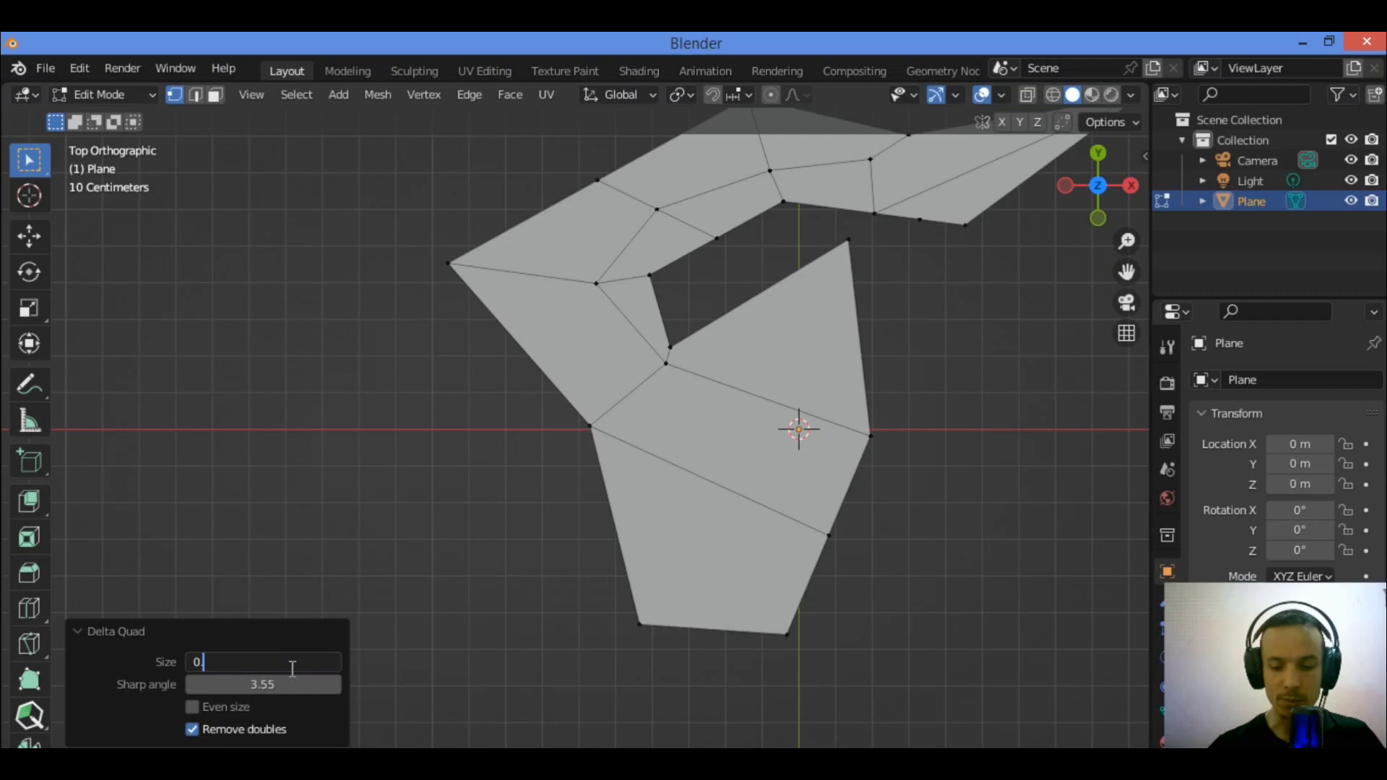
key("Return")
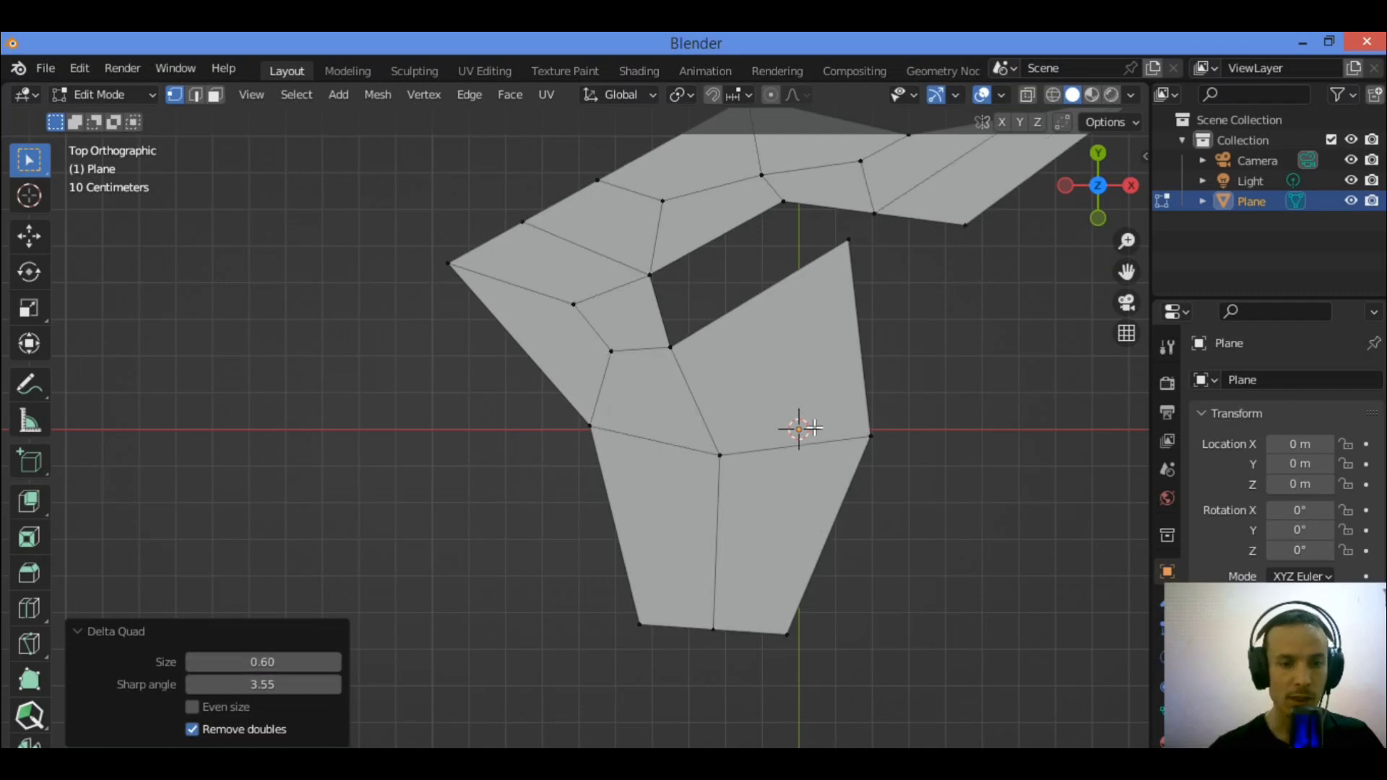
left_click_drag(1124, 283, 947, 297)
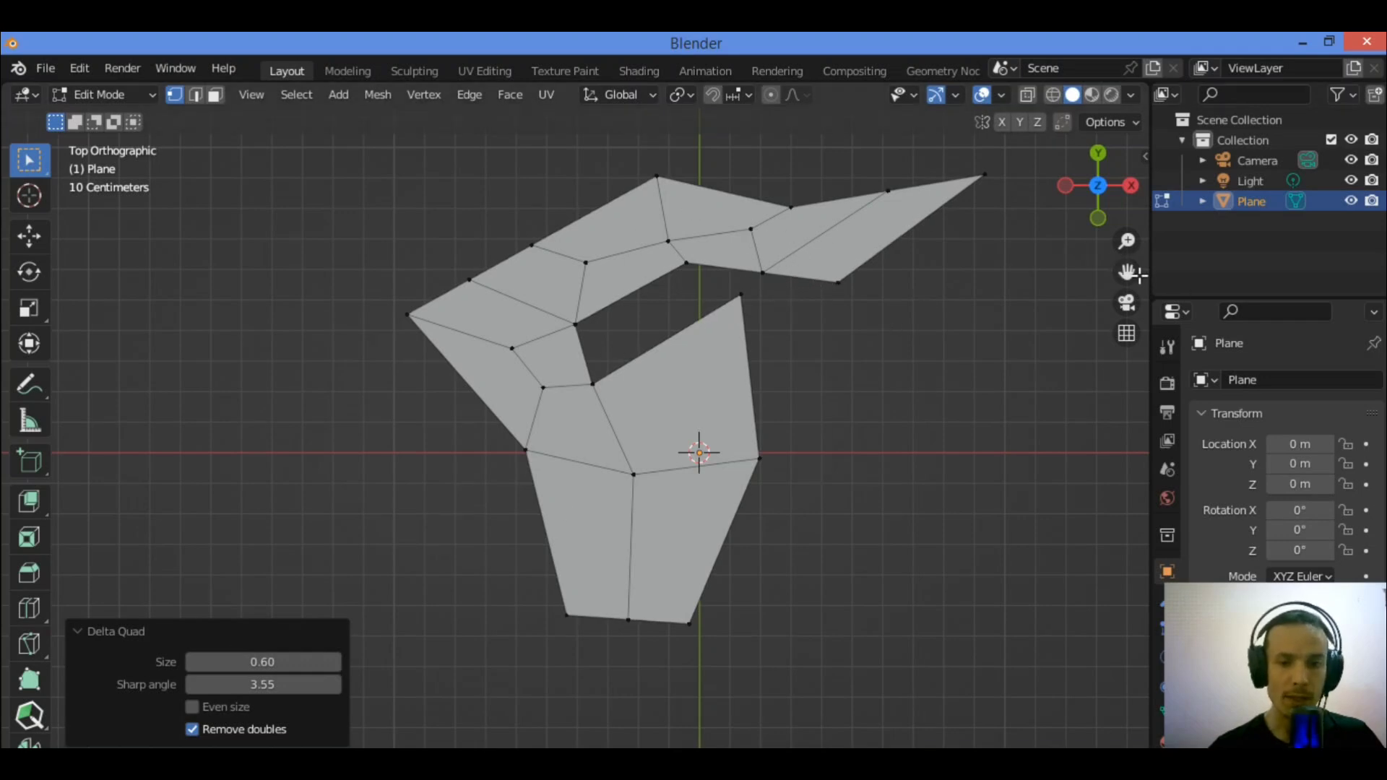
left_click_drag(1140, 275, 1159, 251)
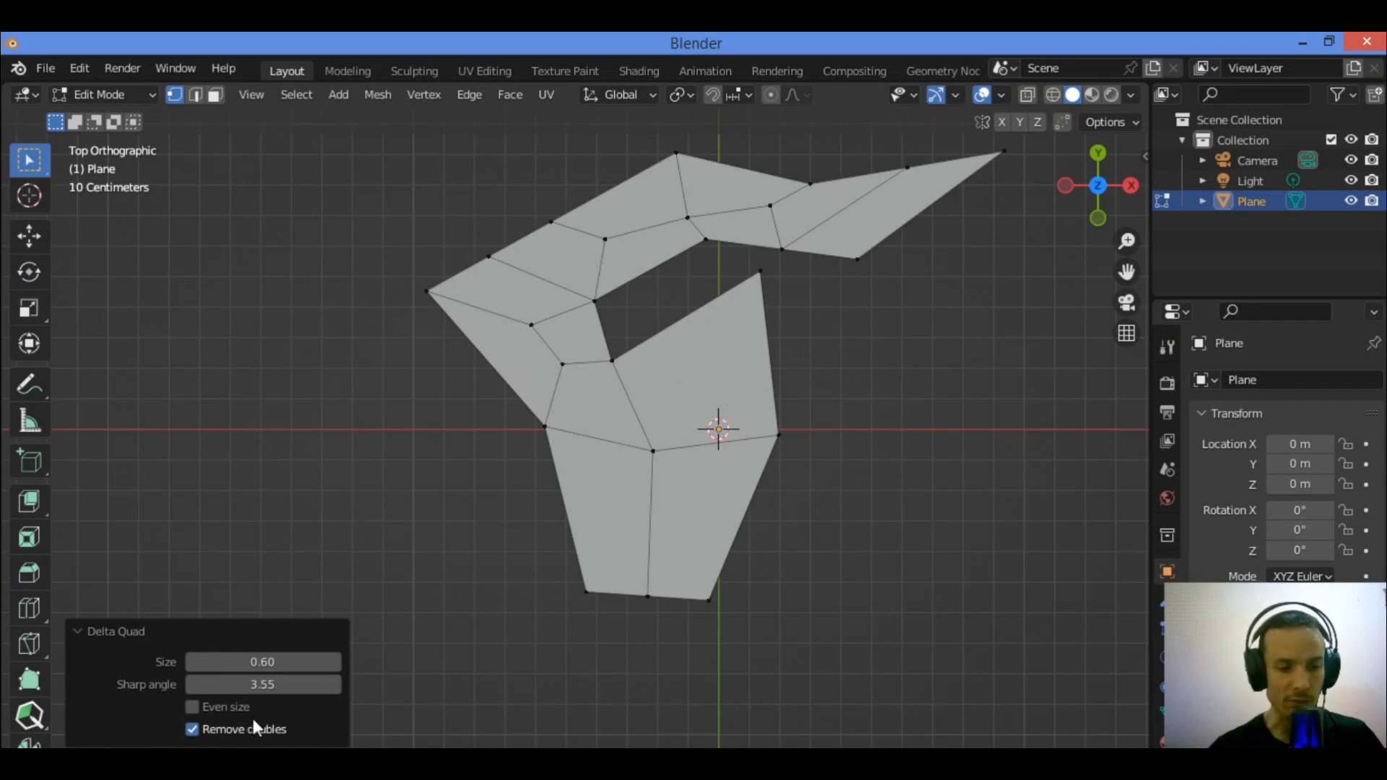
Step: Toggle Even size and then Remove doubles for Delta Quad to compare the resulting topology, returning both to their original settings
left_click(193, 707)
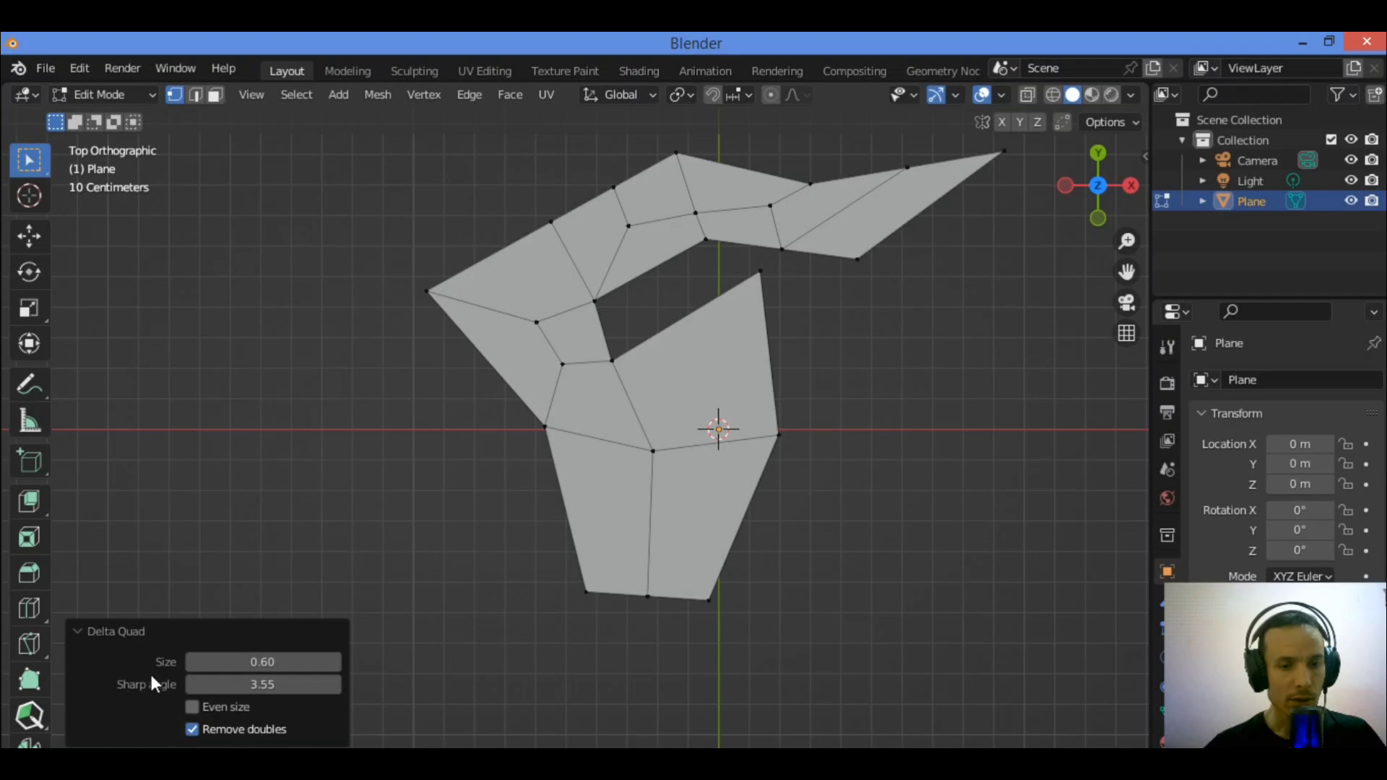
left_click(194, 706)
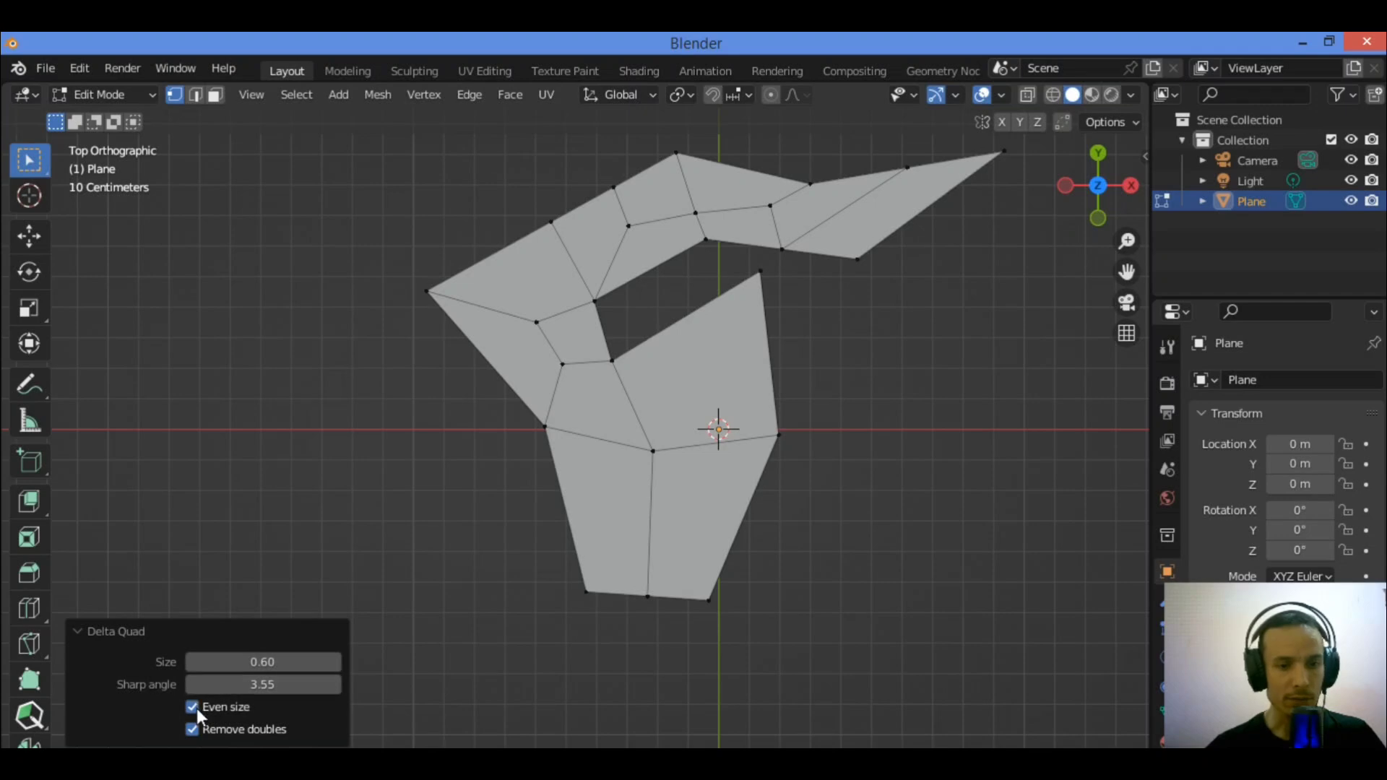
left_click(191, 707)
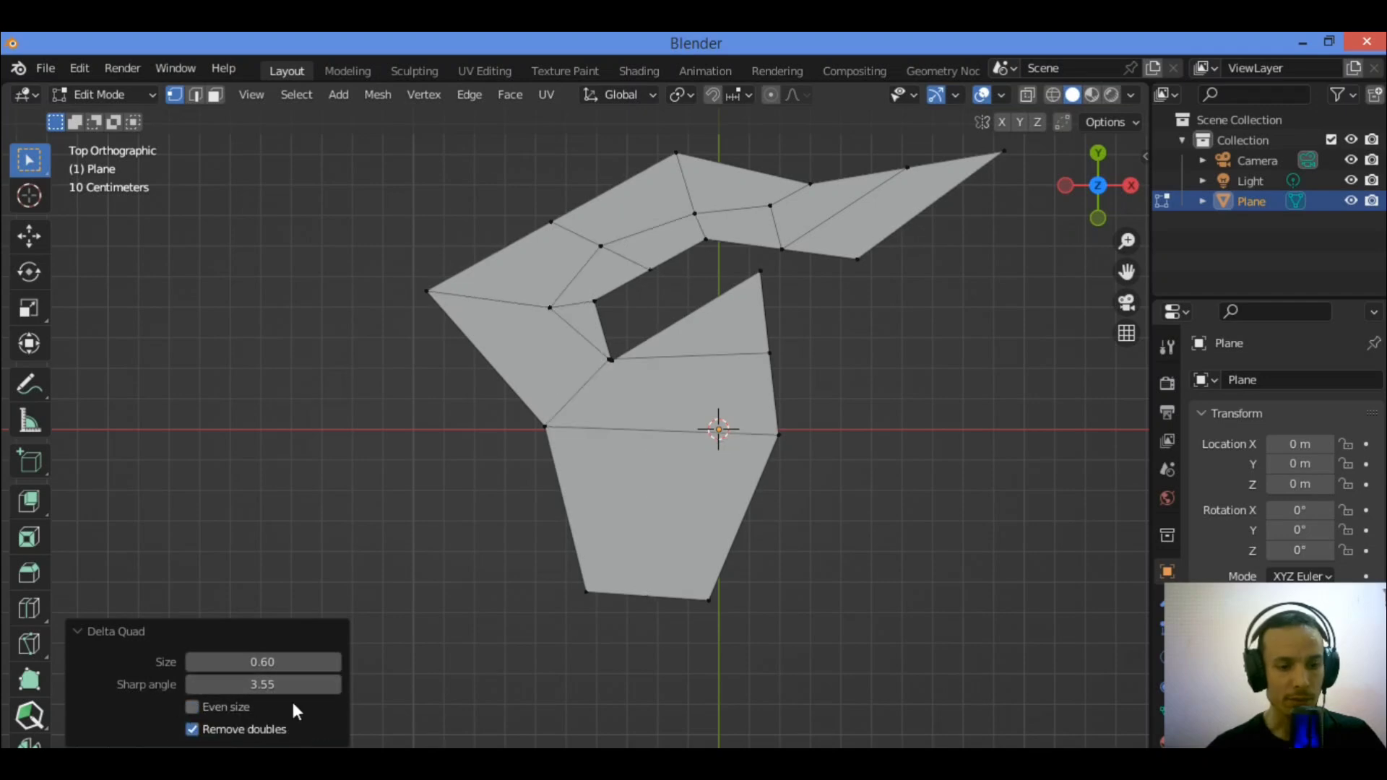
left_click(193, 707)
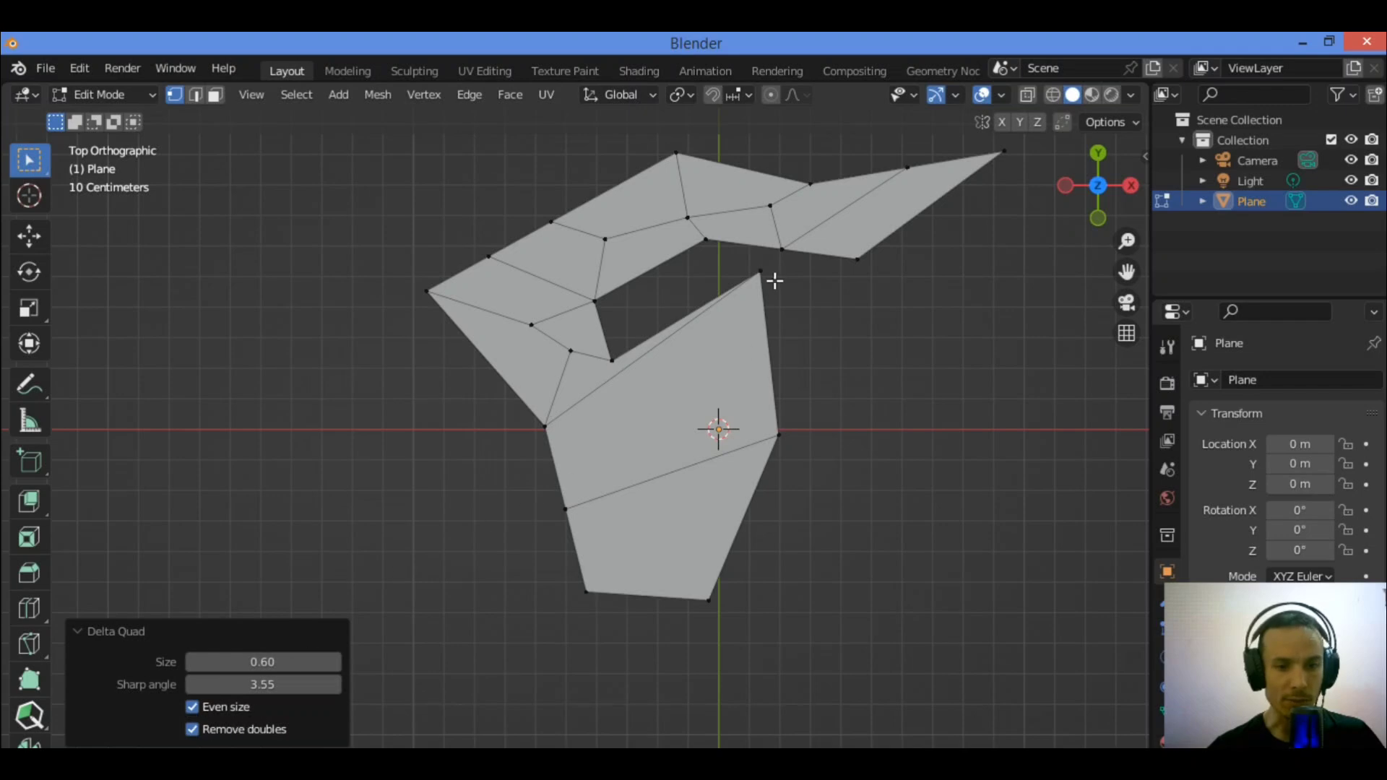
left_click(209, 708)
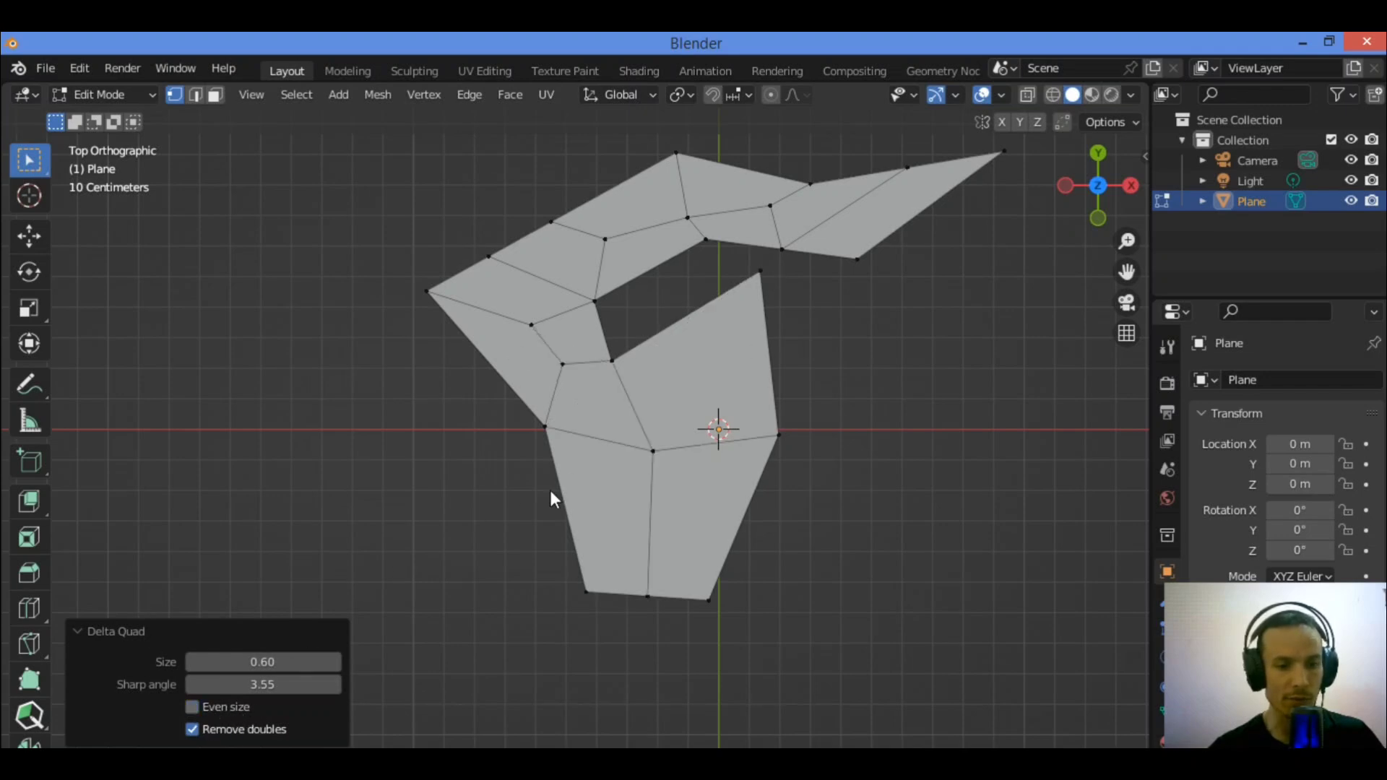
left_click(192, 731)
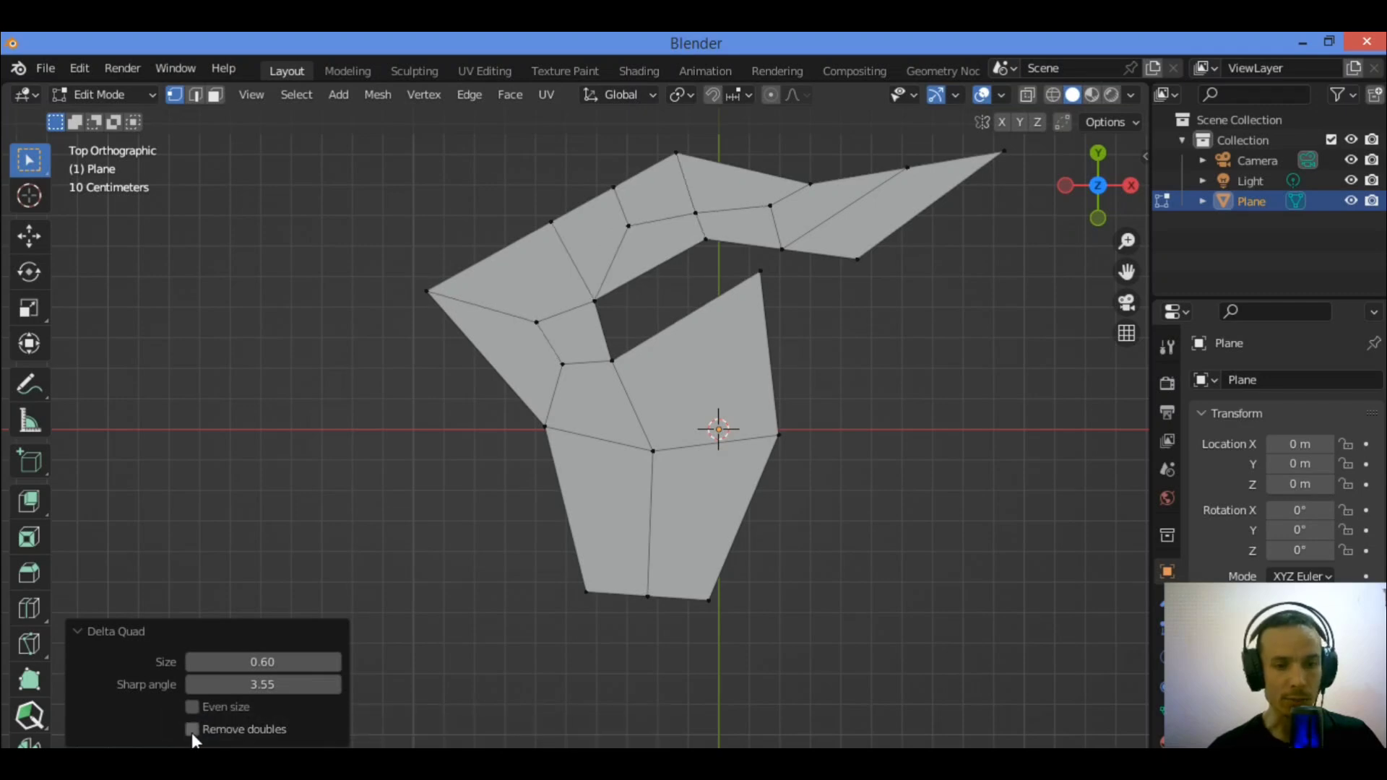
left_click(192, 731)
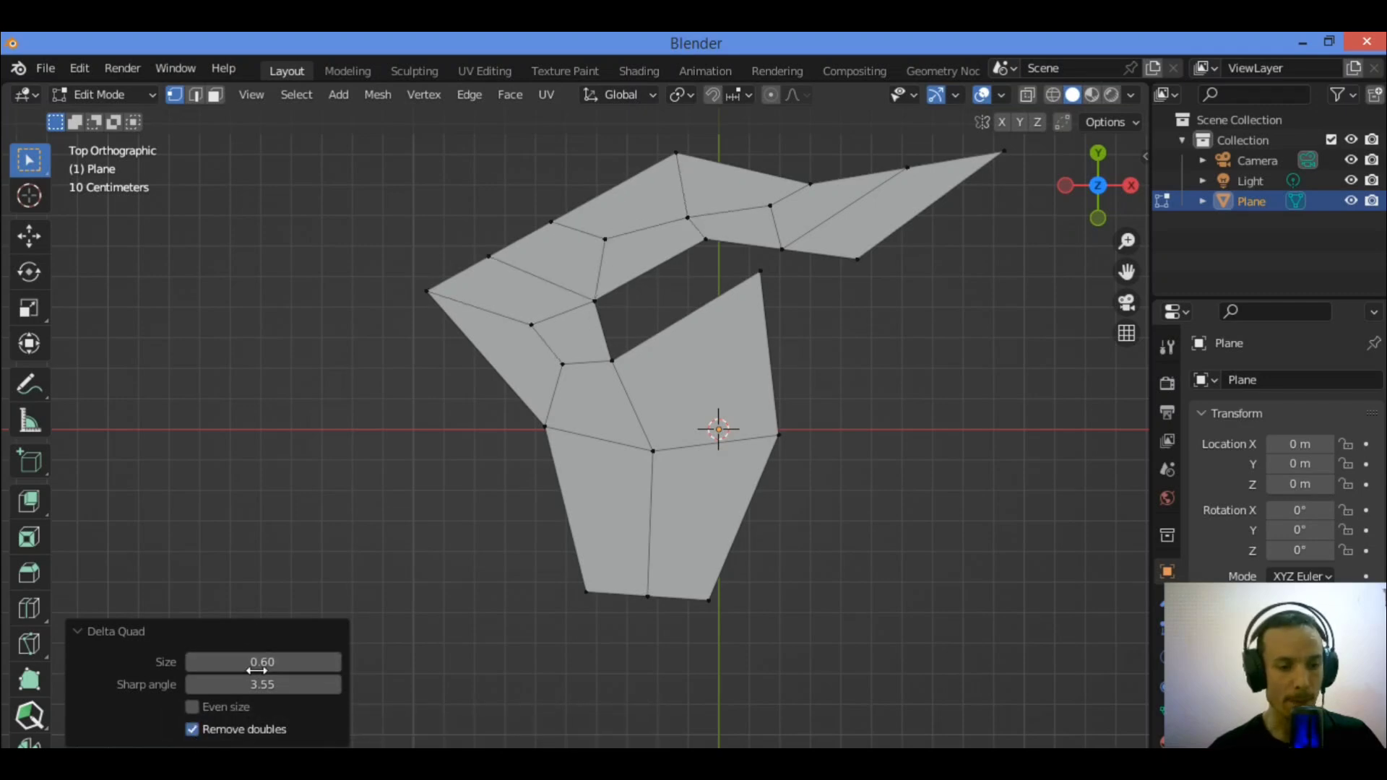
Step: Set the Delta Quad sharp angle to 50
left_click(334, 686)
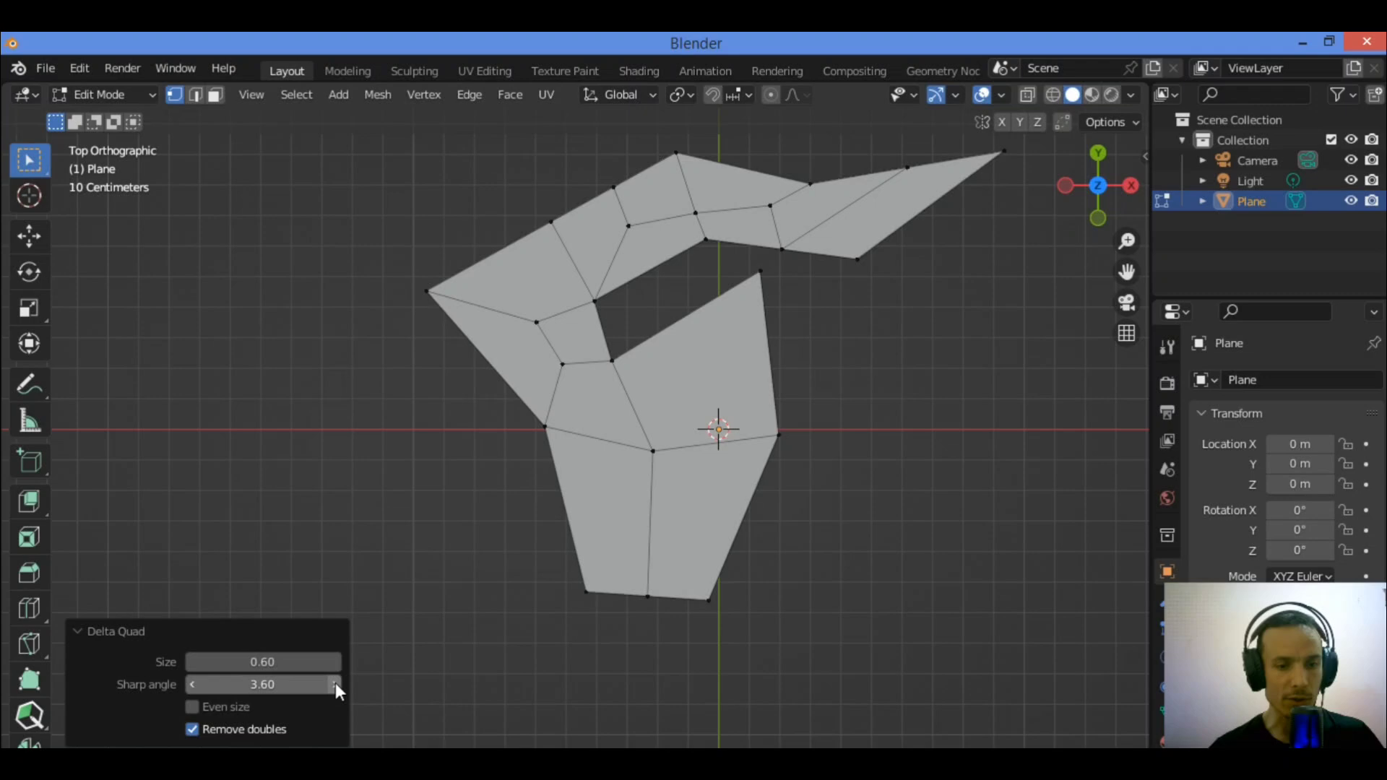
left_click(289, 684)
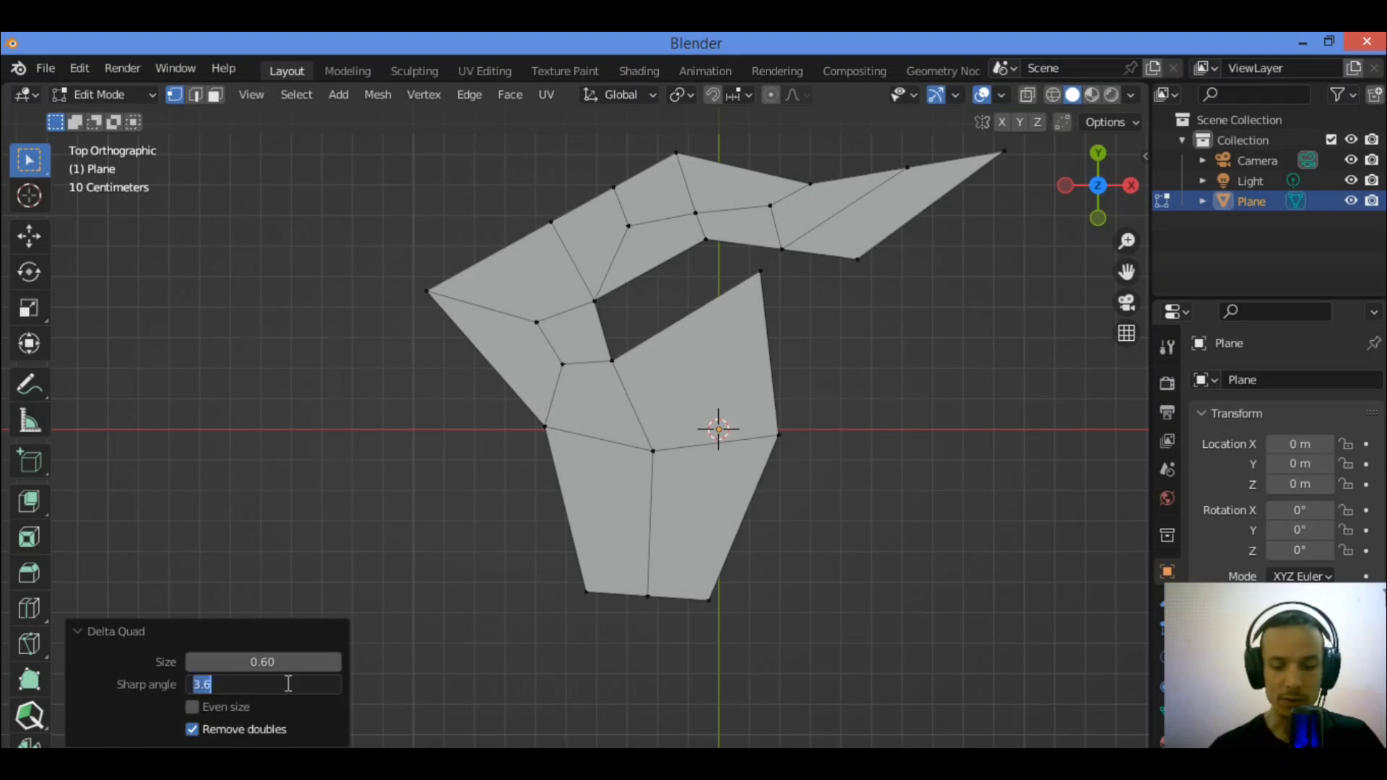
type("50")
key("Return")
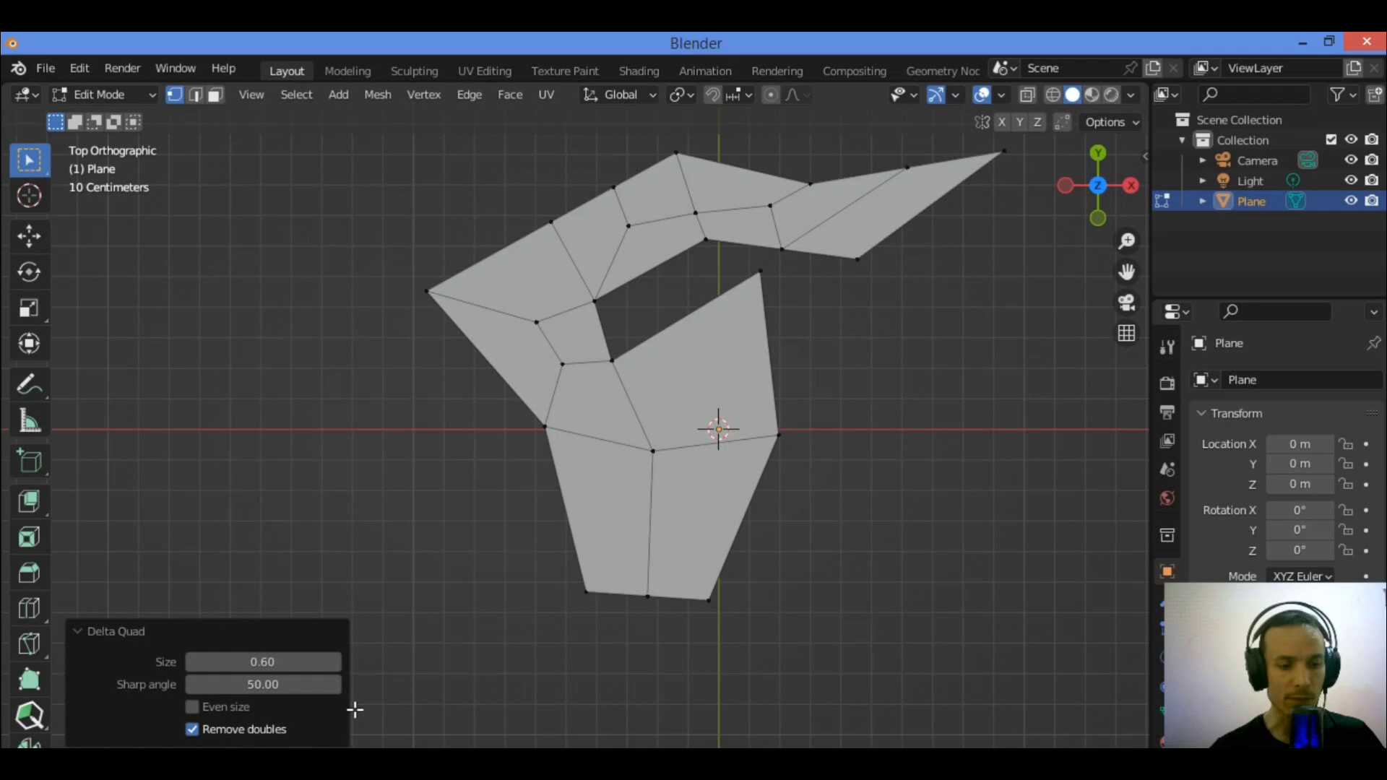
Step: Set the Delta Quad sharp angle to 1
left_click(264, 689)
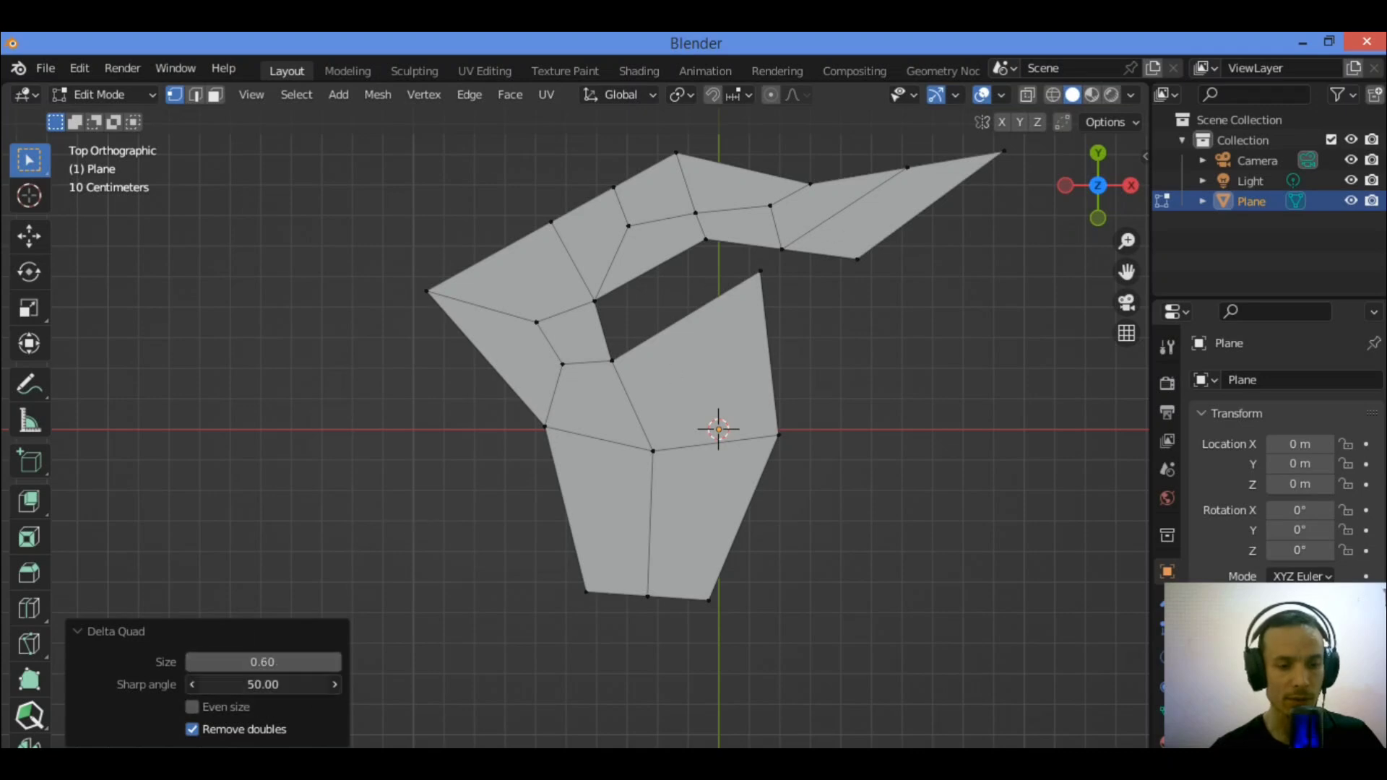
type("1")
key("Return")
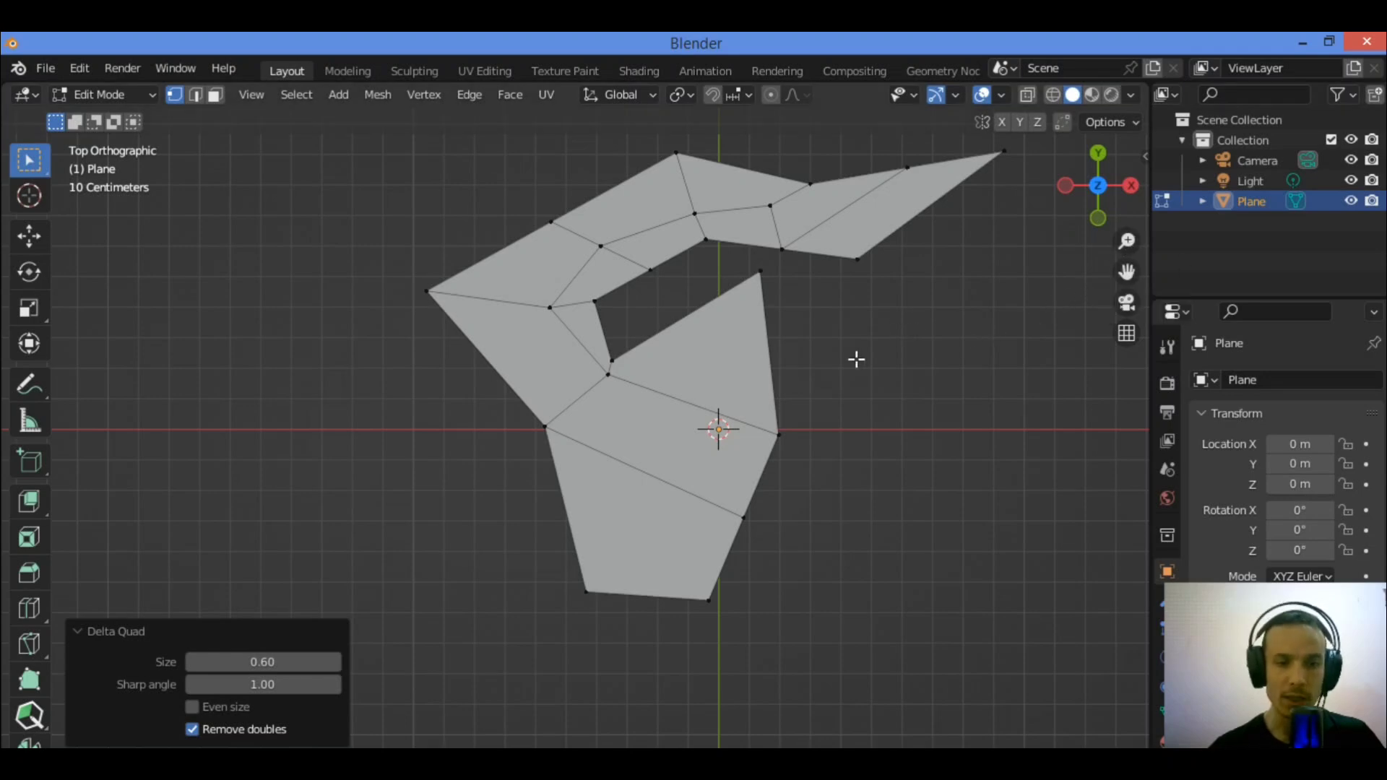
mouse_move(1126, 272)
left_mouse_down()
mouse_move(1109, 313)
mouse_move(1141, 257)
left_mouse_up()
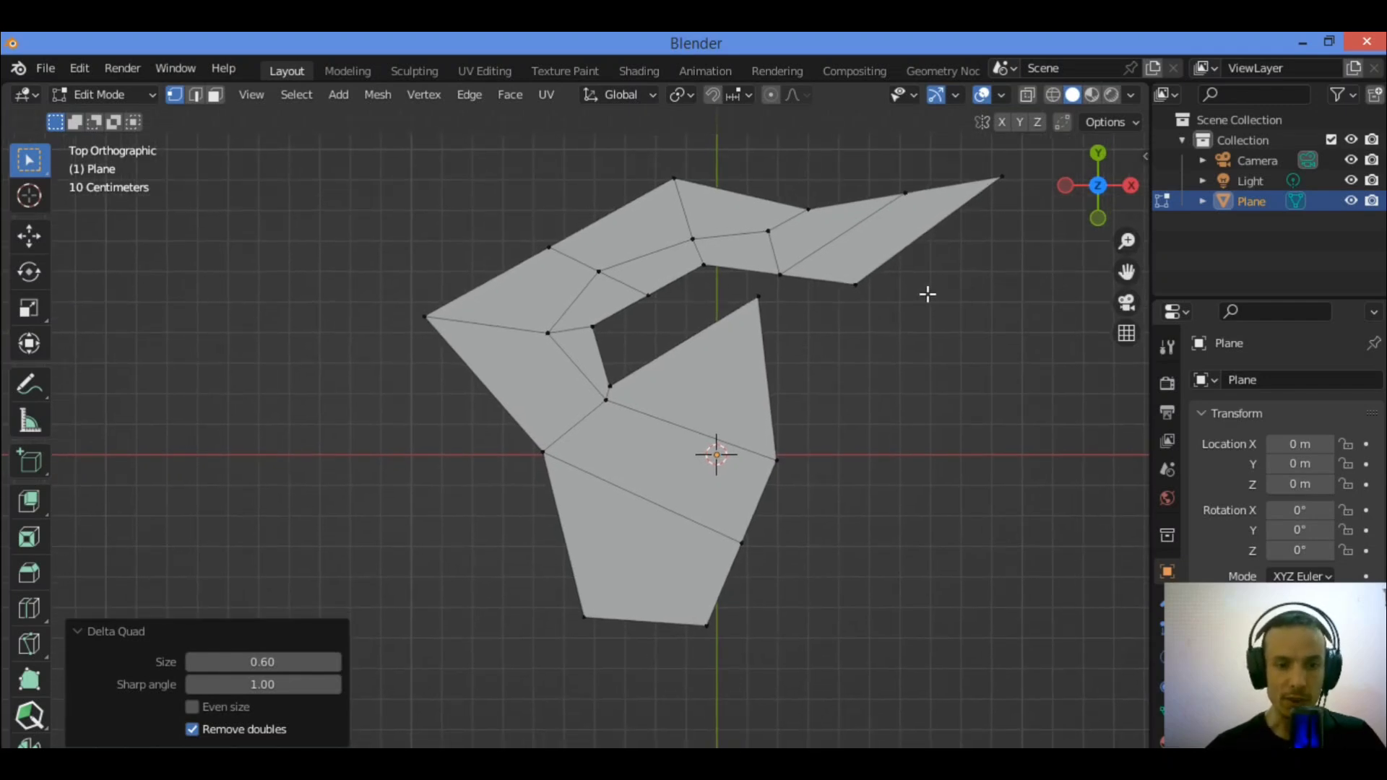
mouse_move(1127, 272)
left_mouse_down()
mouse_move(1098, 267)
mouse_move(1064, 295)
mouse_move(1121, 260)
left_mouse_up()
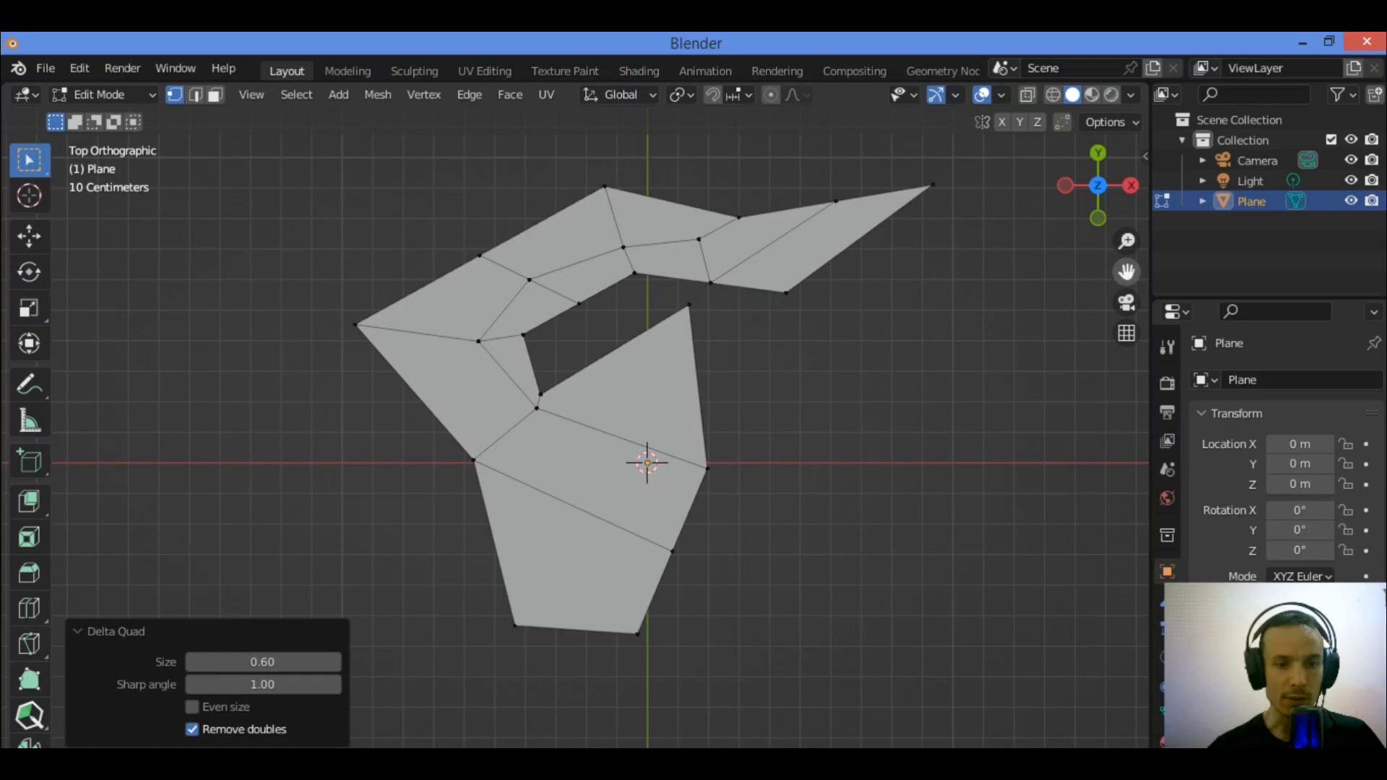
middle_click_drag(903, 369, 944, 390, "shift")
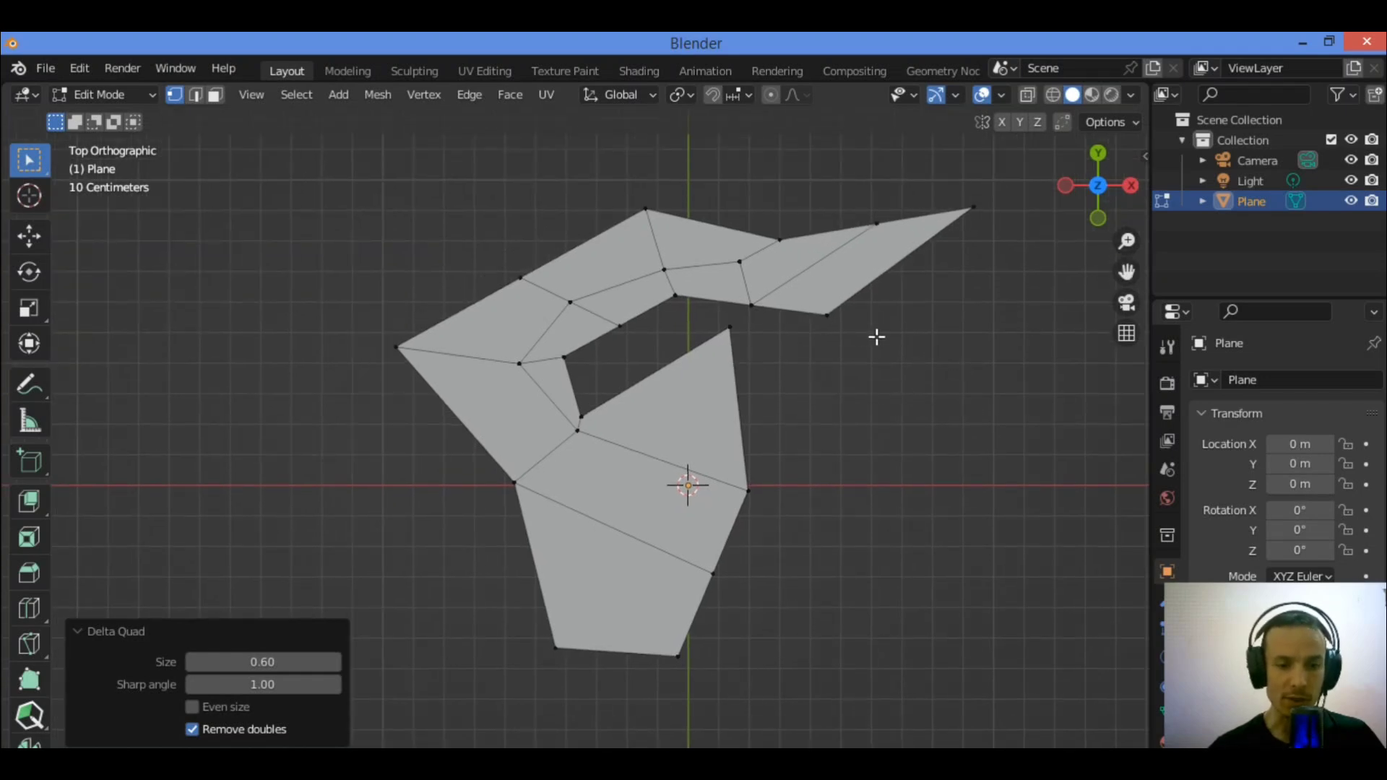